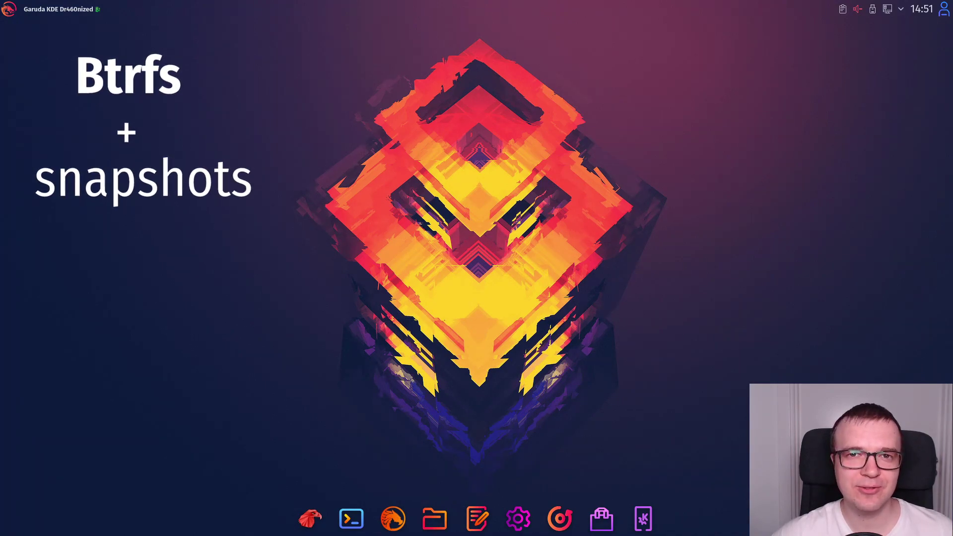
Step: Run the Timeshift wizard: BTRFS snapshots on the system disk, daily schedule, qgroups enabled
{"action": "left_click", "coordinate": [560, 503]}
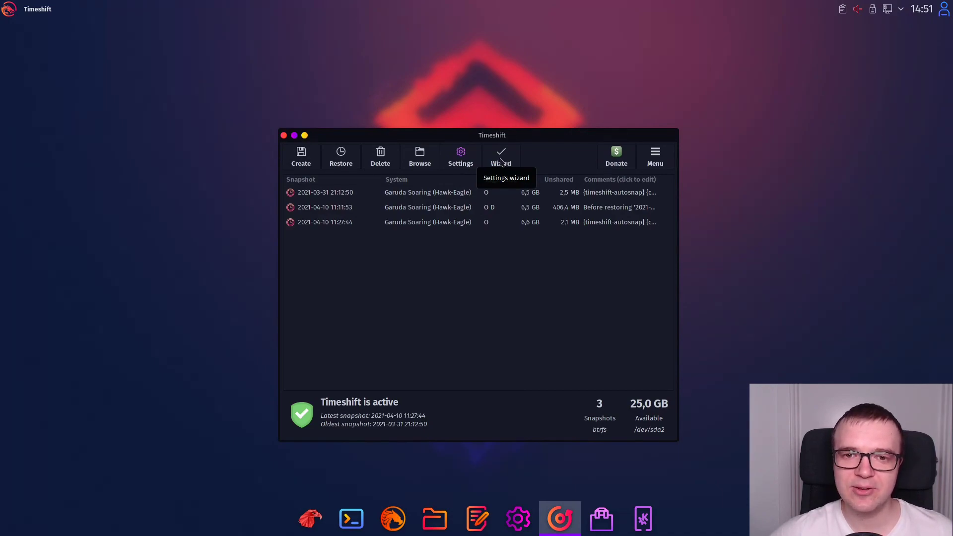
{"action": "left_click", "coordinate": [501, 159]}
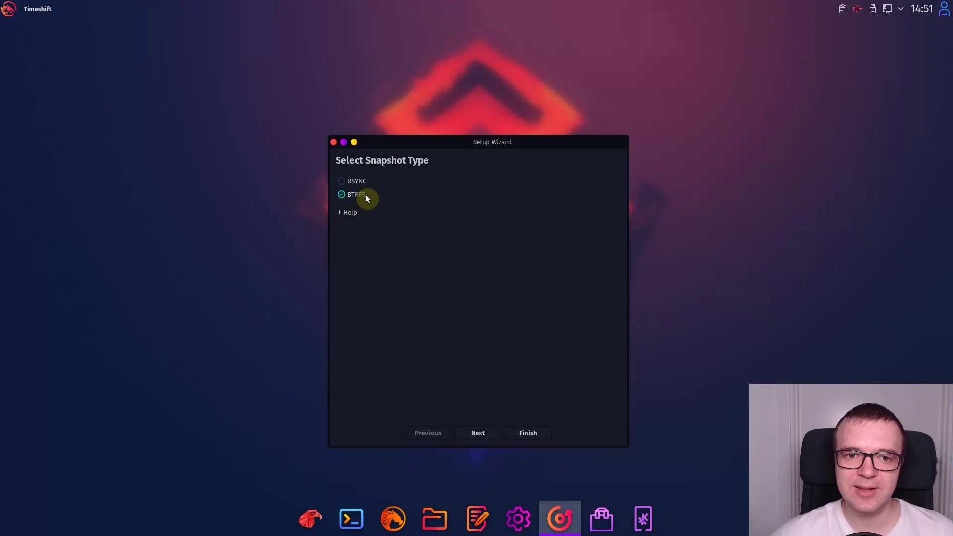
{"action": "left_click", "coordinate": [486, 434]}
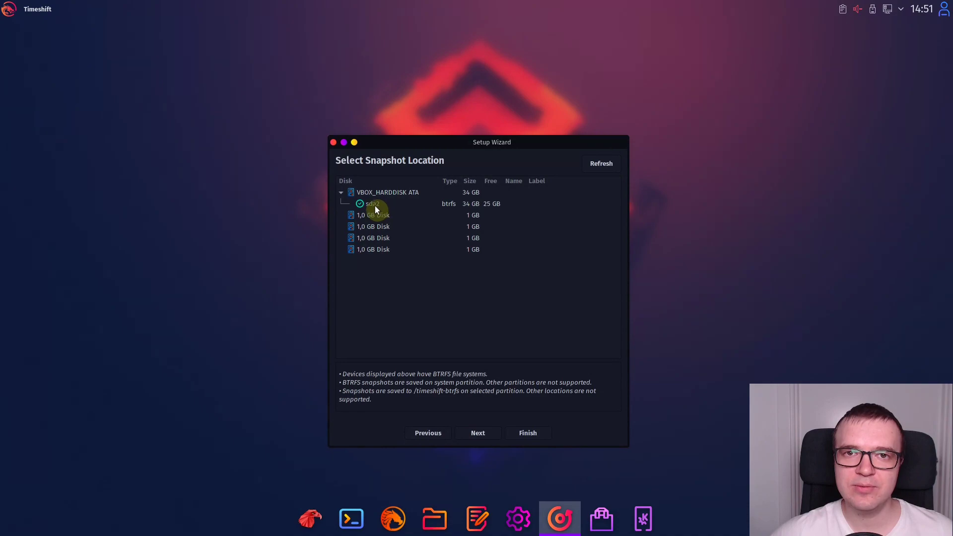
{"action": "left_click", "coordinate": [479, 433]}
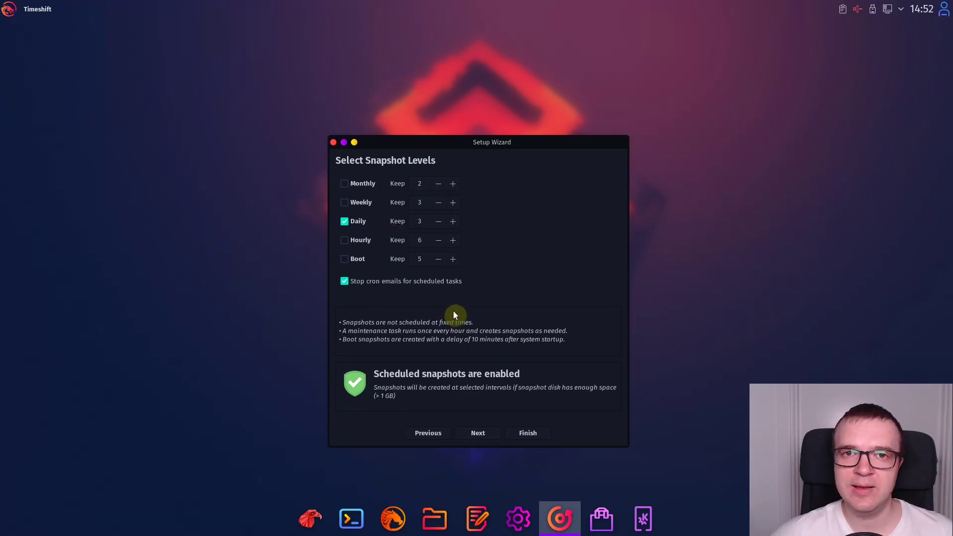
{"action": "left_click", "coordinate": [489, 434]}
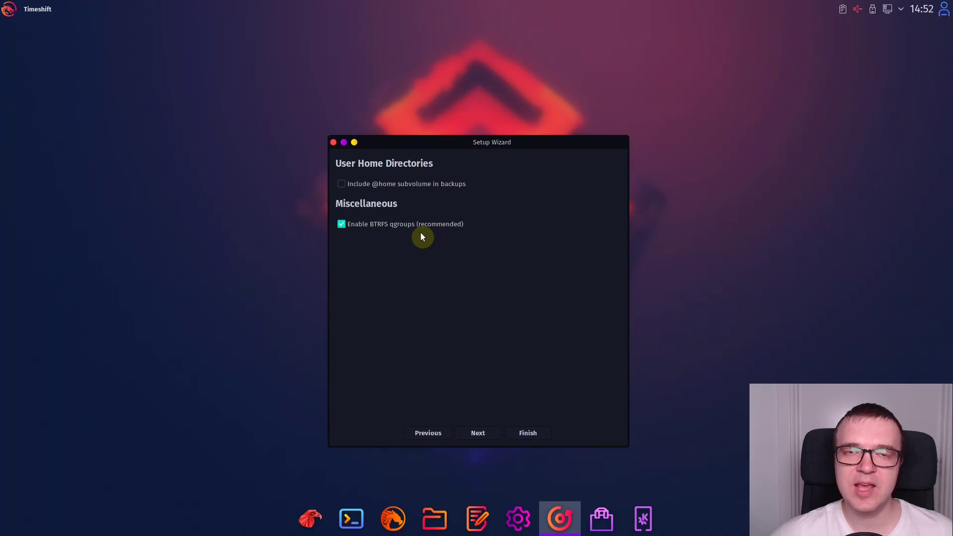
{"action": "left_click", "coordinate": [486, 435]}
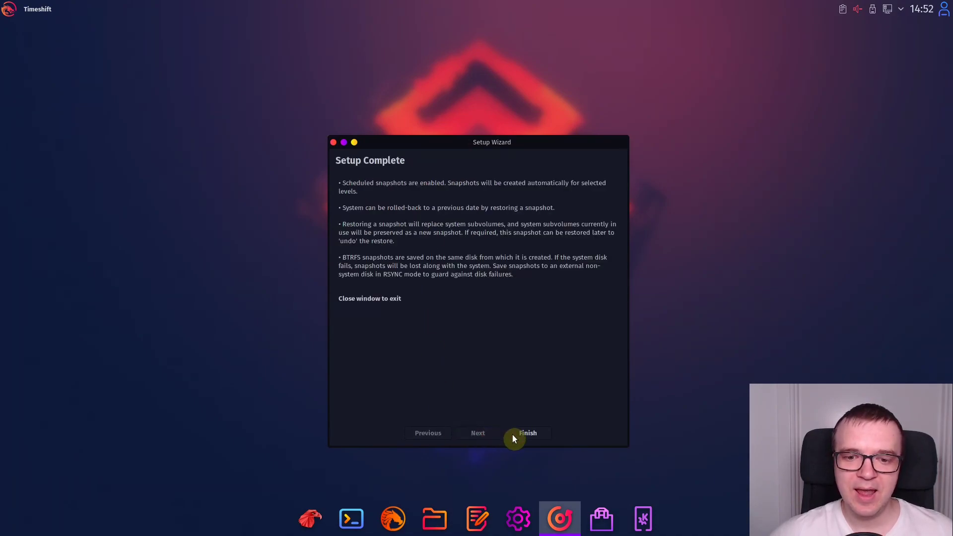
{"action": "left_click", "coordinate": [526, 434]}
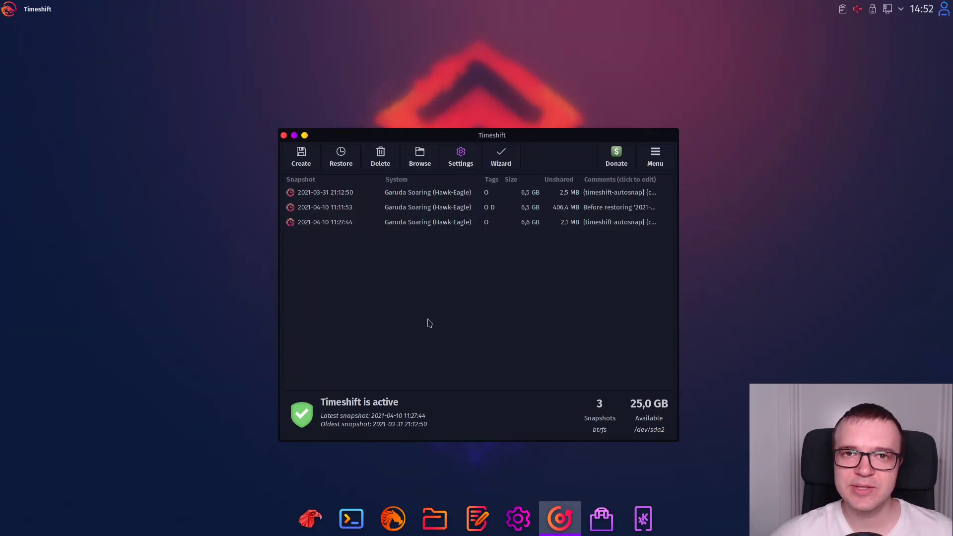
Step: Create a new manual snapshot and comment it 'before after install'
{"action": "left_click", "coordinate": [303, 163]}
{"action": "left_click", "coordinate": [489, 241]}
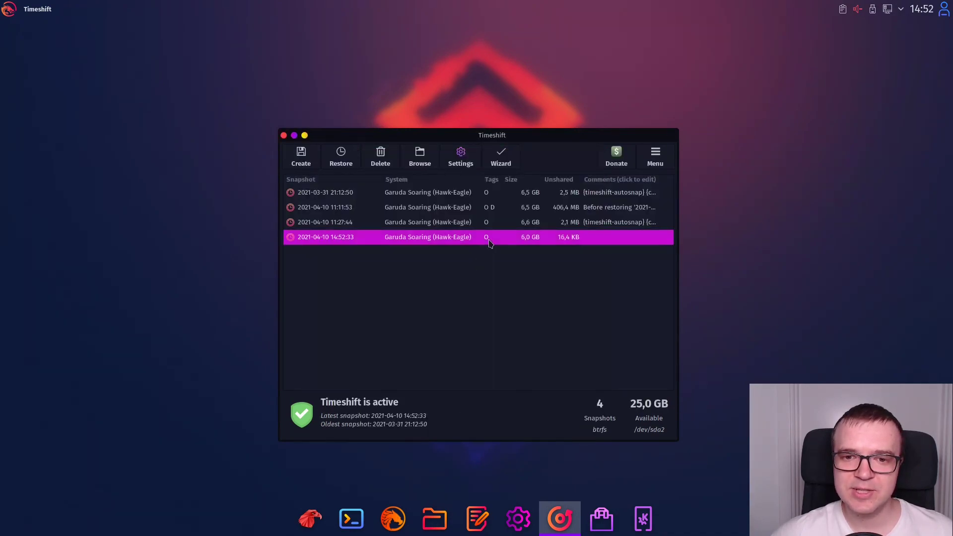
{"action": "left_click", "coordinate": [607, 239]}
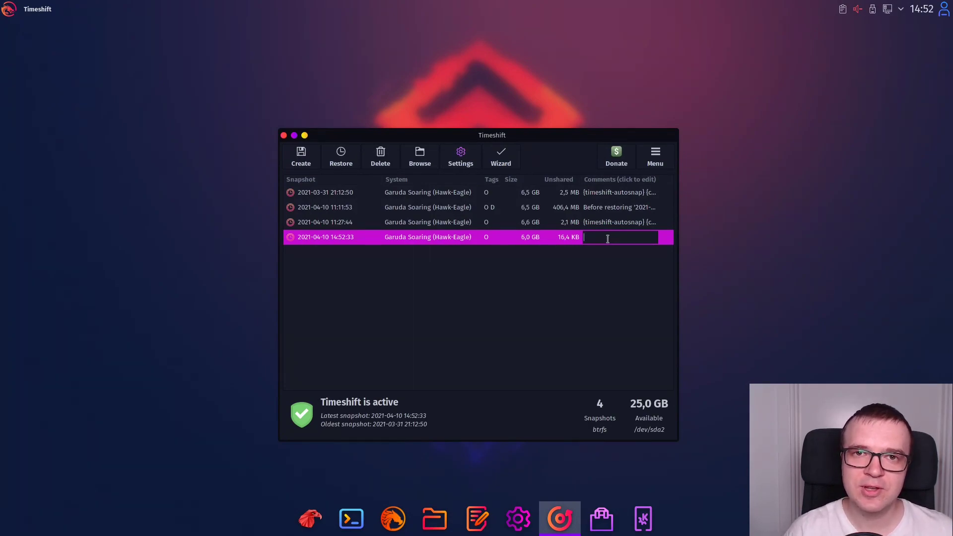
{"action": "type", "text": "before after install"}
{"action": "key", "text": "Return"}
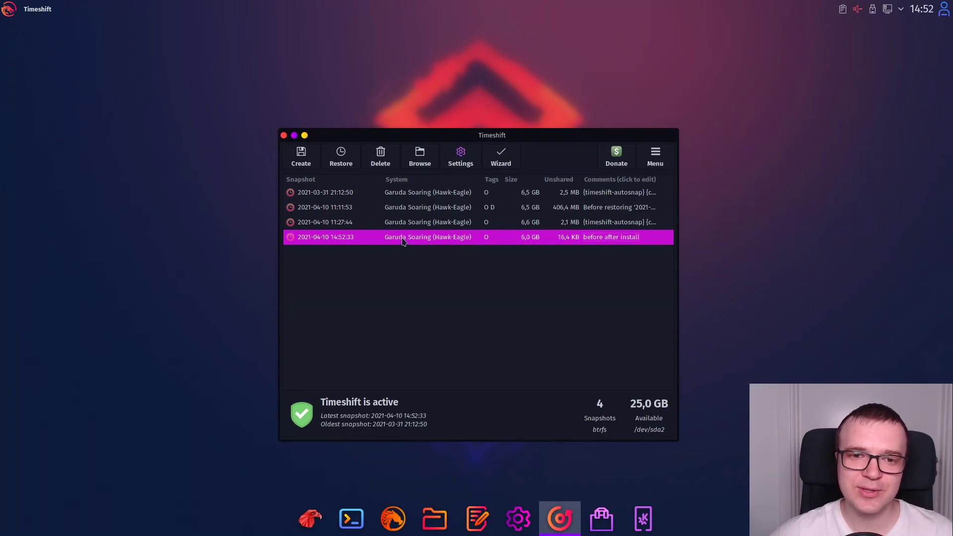
{"action": "mouse_move", "coordinate": [403, 240]}
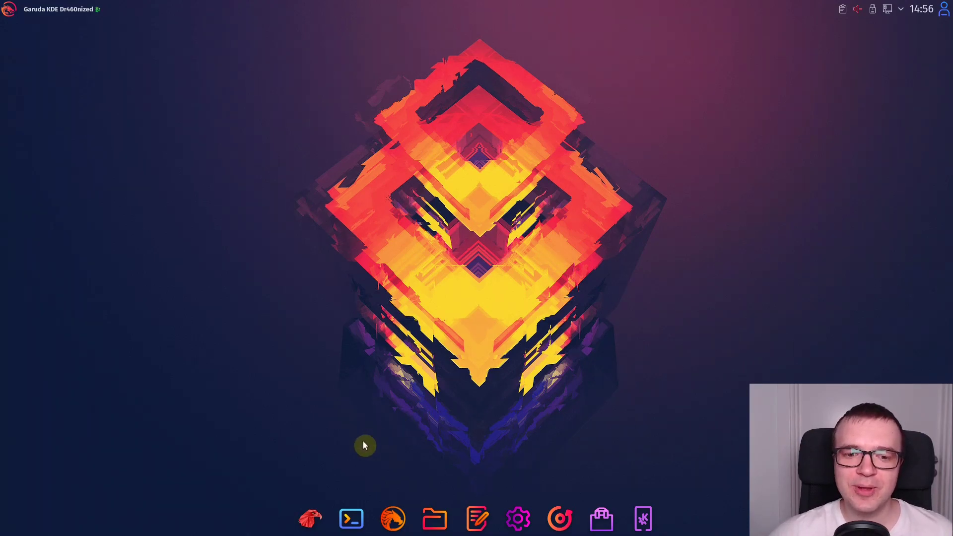
Step: Go from Garuda Welcome to Settings Manager's Hardware Configuration, showing NVIDIA GTX 1650 and Intel drivers
{"action": "left_click", "coordinate": [310, 518]}
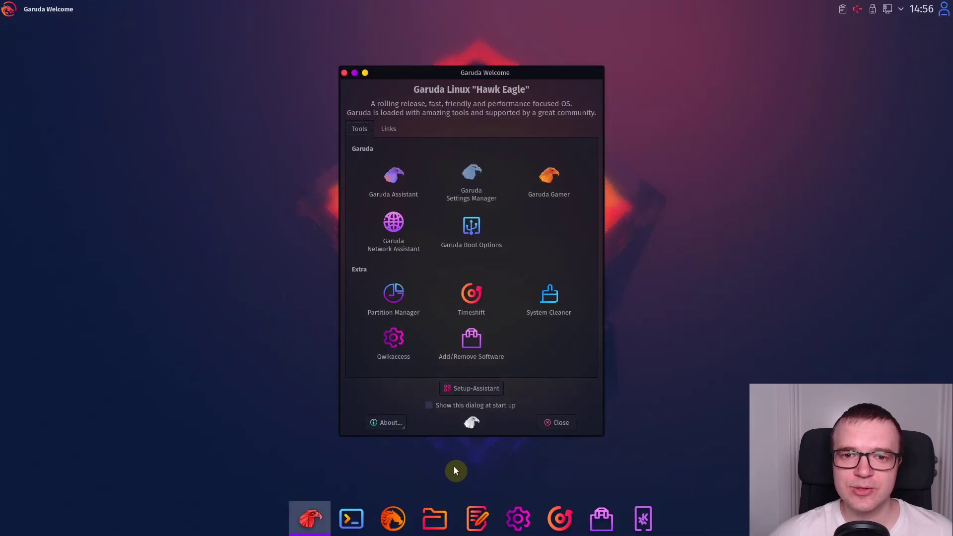
{"action": "left_click", "coordinate": [473, 196]}
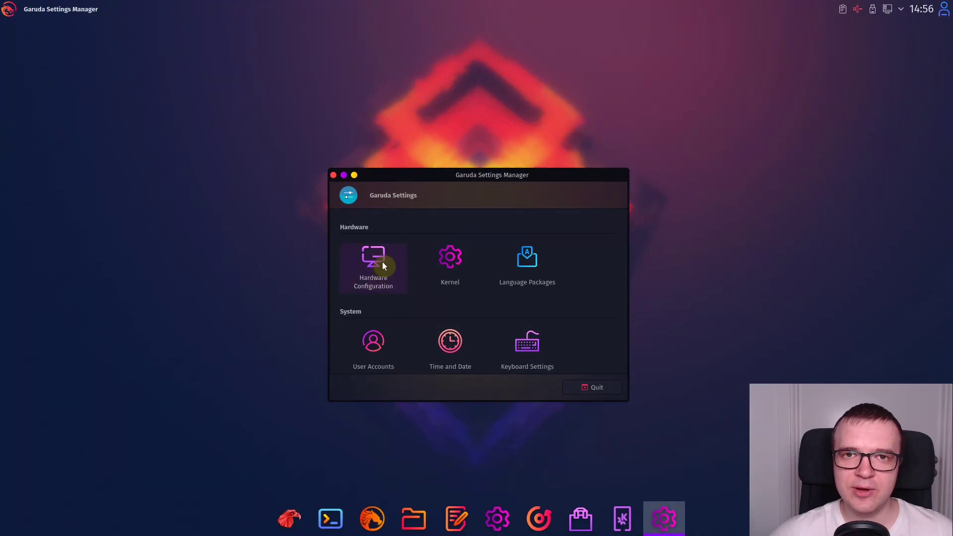
{"action": "left_click", "coordinate": [378, 281]}
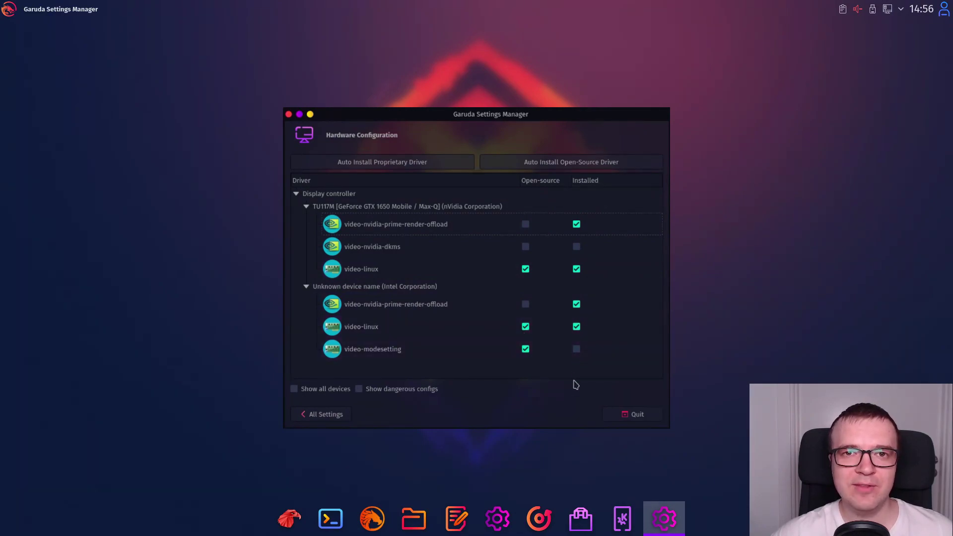
Step: Auto-install the proprietary graphics driver, confirming and authenticating with the administrator password
{"action": "left_click", "coordinate": [395, 167]}
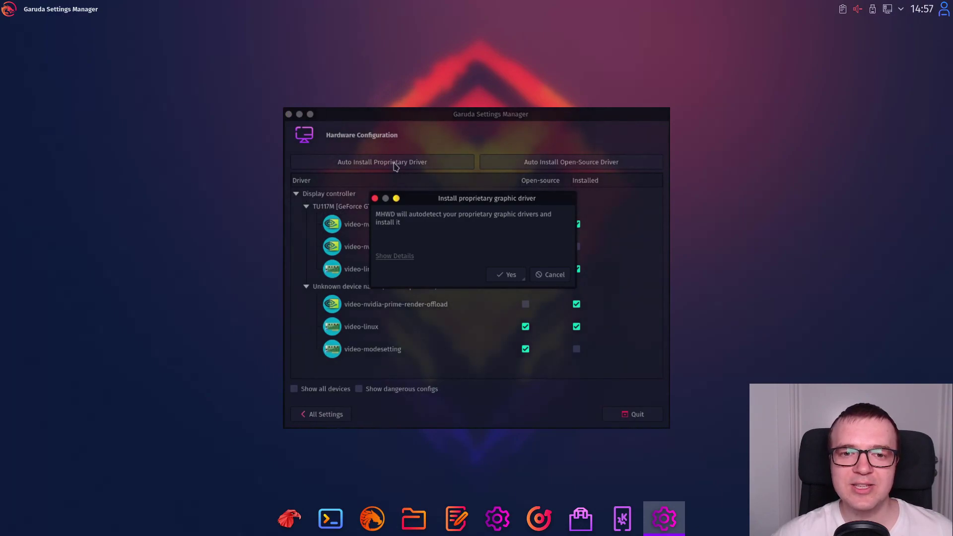
{"action": "left_click", "coordinate": [511, 277]}
{"action": "type", "text": "****"}
{"action": "key", "text": "Return"}
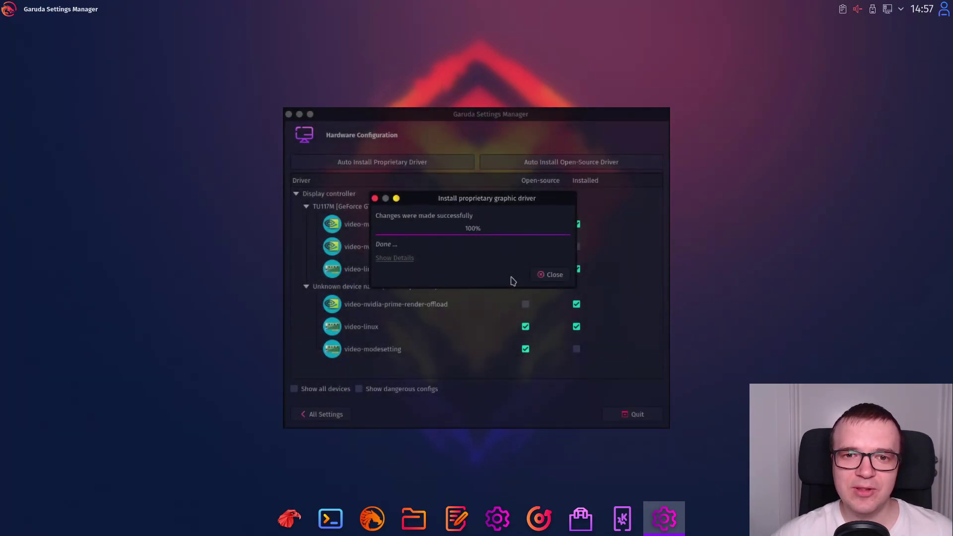
{"action": "left_click", "coordinate": [553, 276]}
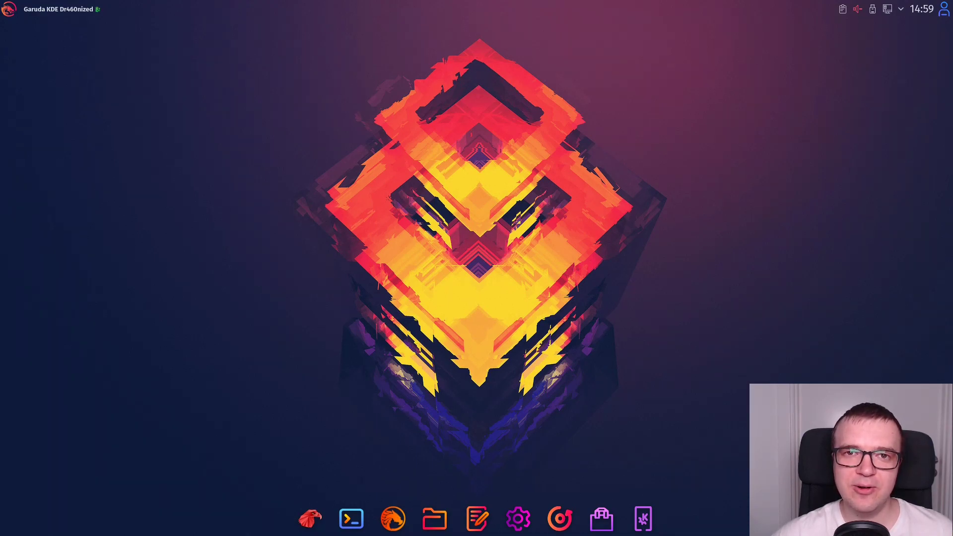
Step: Open /etc/pacman.d/chaotic-mirrorlist as root with sudo micro in a new terminal
{"action": "left_click", "coordinate": [352, 518]}
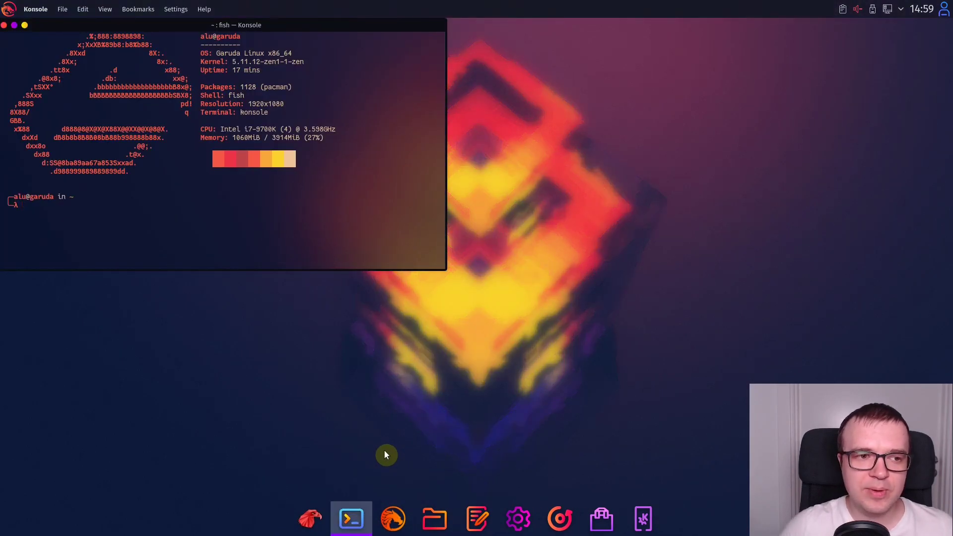
{"action": "type", "text": "sudo"}
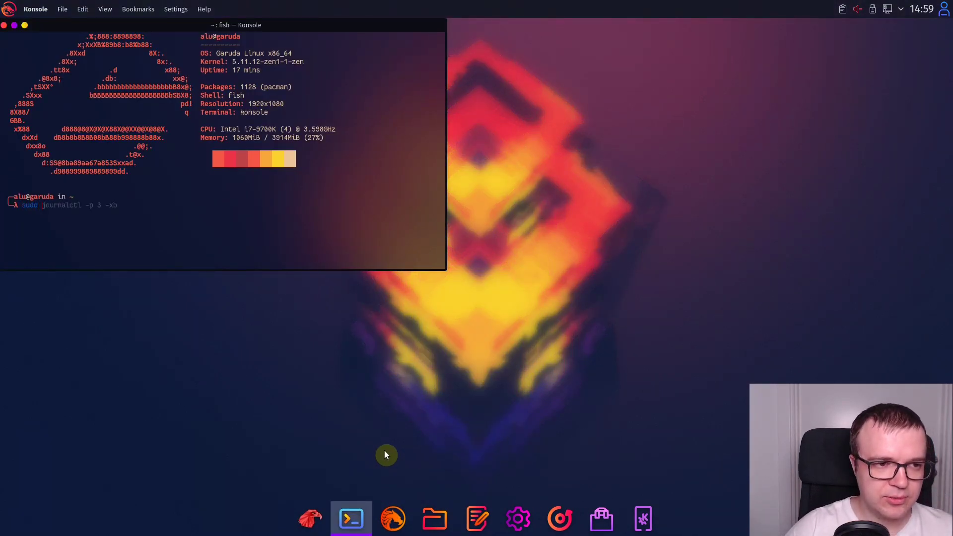
{"action": "type", "text": " micro"}
{"action": "key", "text": "Right"}
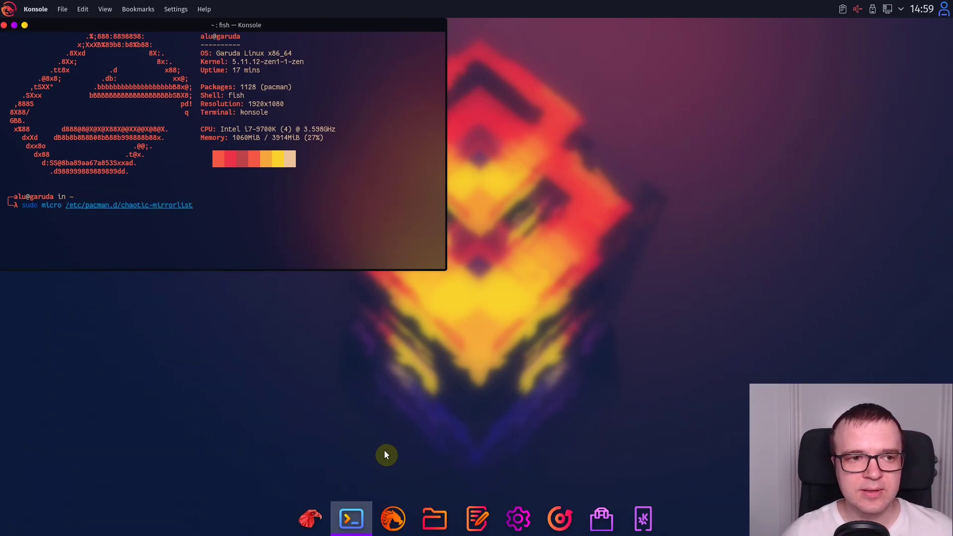
{"action": "key", "text": "Return"}
{"action": "type", "text": "****"}
{"action": "key", "text": "Return"}
{"action": "key", "text": "Down"}
{"action": "key", "text": "Down"}
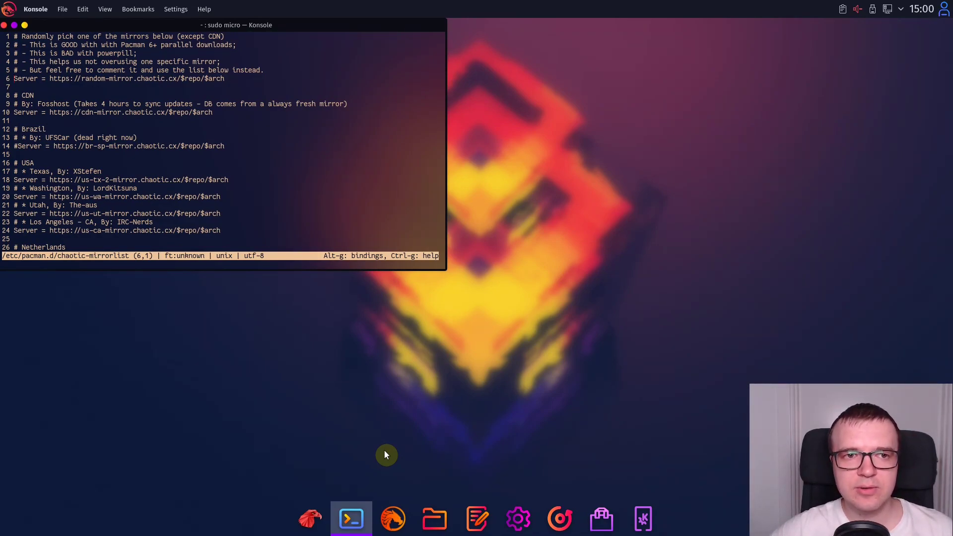
Step: Comment out the random mirror line, noting the header's 'except CDN' remark
{"action": "type", "text": "#"}
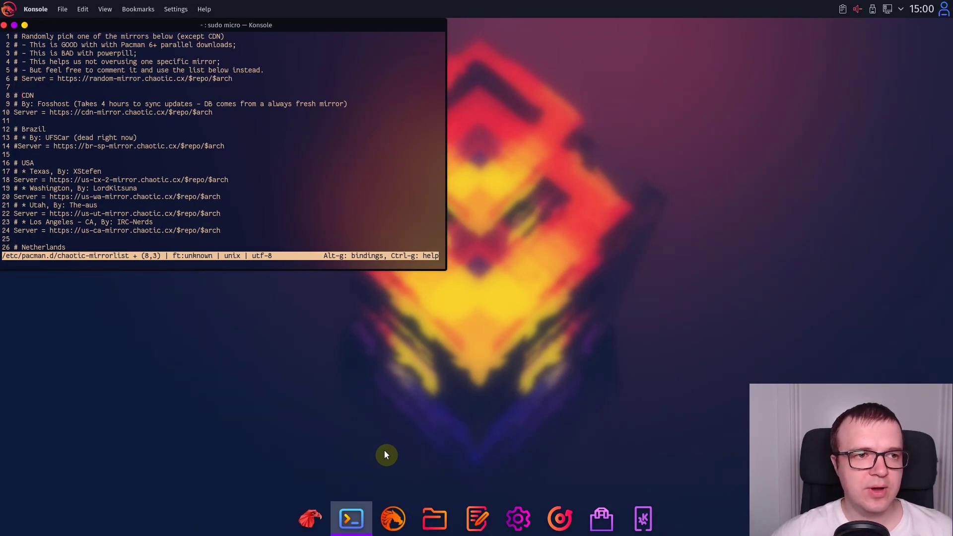
{"action": "key", "text": "Down"}
{"action": "key", "text": "Down"}
{"action": "key", "text": "Down"}
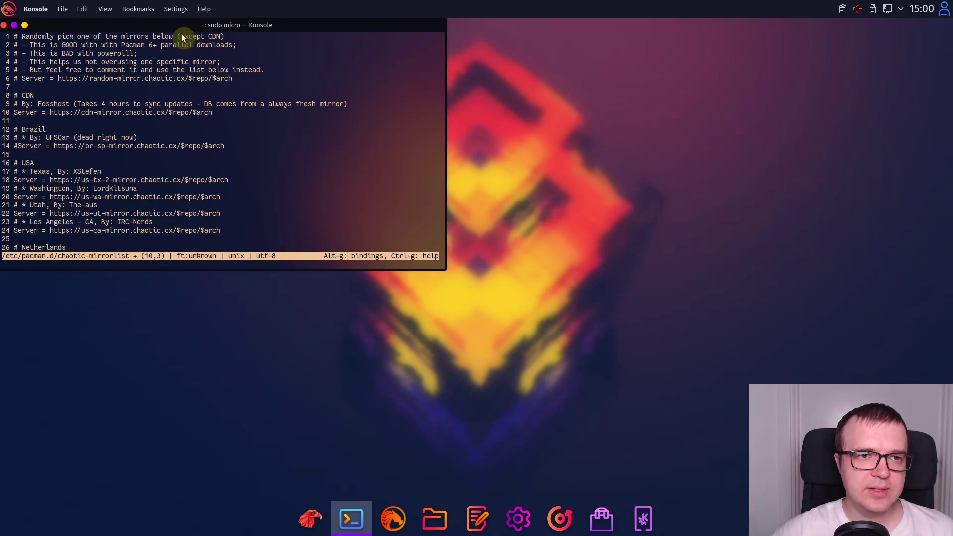
{"action": "left_click_drag", "start_coordinate": [181, 36], "coordinate": [222, 39]}
{"action": "left_click", "coordinate": [236, 134]}
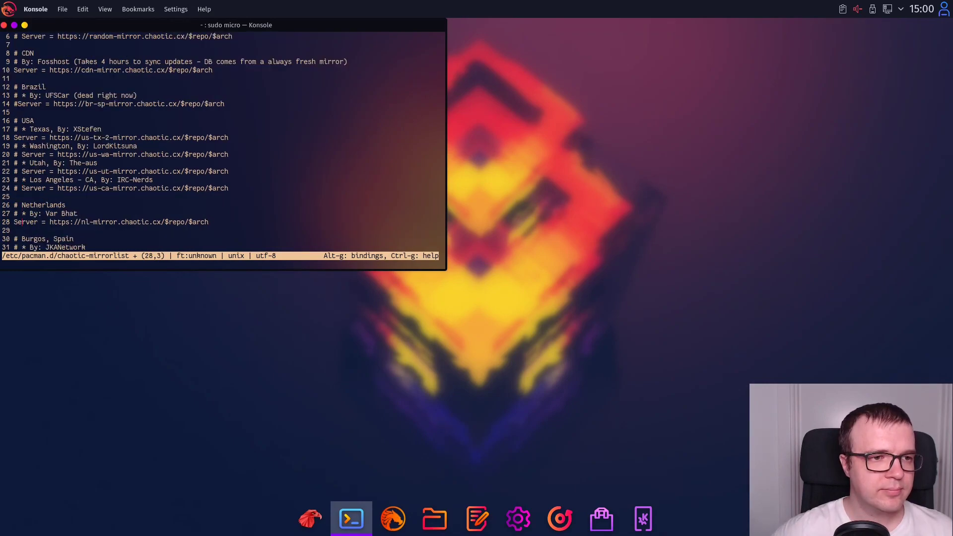
Step: Comment out the Spain and two Germany mirror servers, then save and quit micro
{"action": "key", "text": "Down"}
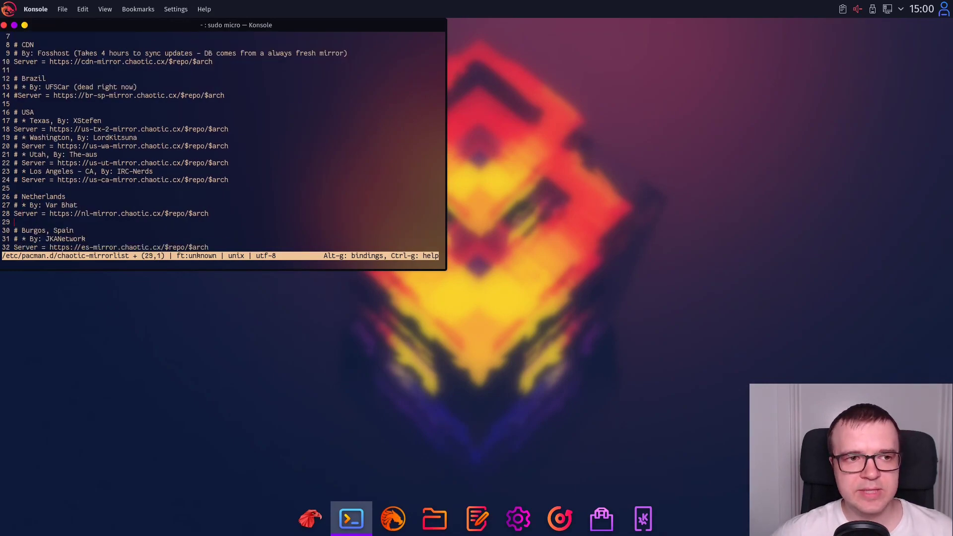
{"action": "key", "text": "Down"}
{"action": "key", "text": "Down"}
{"action": "key", "text": "Down"}
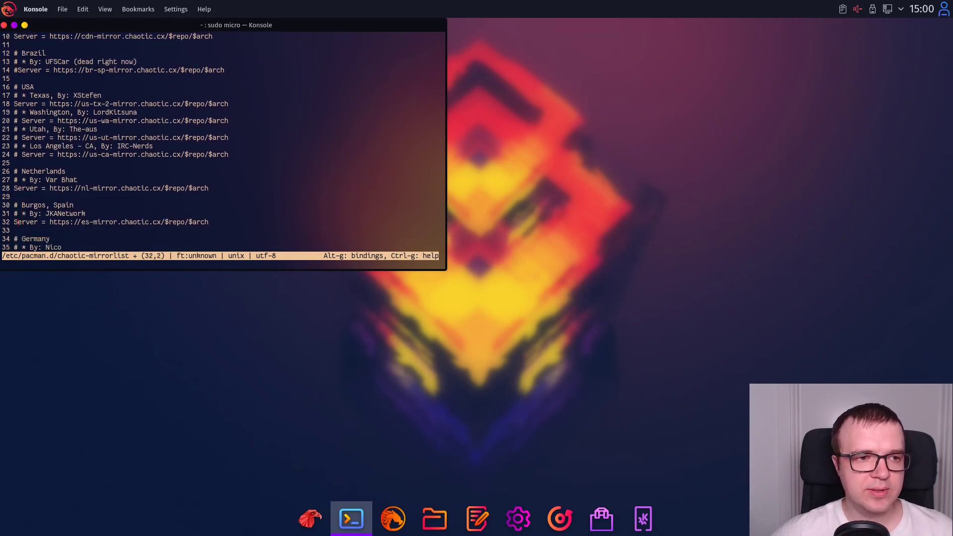
{"action": "type", "text": "#"}
{"action": "key", "text": "Down"}
{"action": "key", "text": "Down"}
{"action": "key", "text": "Down"}
{"action": "key", "text": "Down"}
{"action": "key", "text": "Down"}
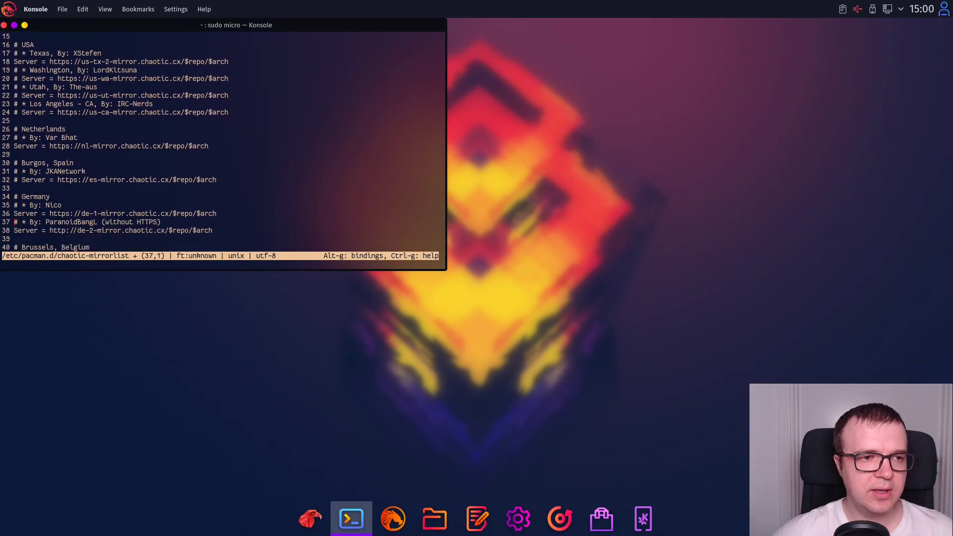
{"action": "type", "text": "#"}
{"action": "key", "text": "Down"}
{"action": "type", "text": "#"}
{"action": "scroll", "coordinate": [225, 205], "scroll_direction": "down", "scroll_amount": 3}
{"action": "left_click", "coordinate": [225, 205]}
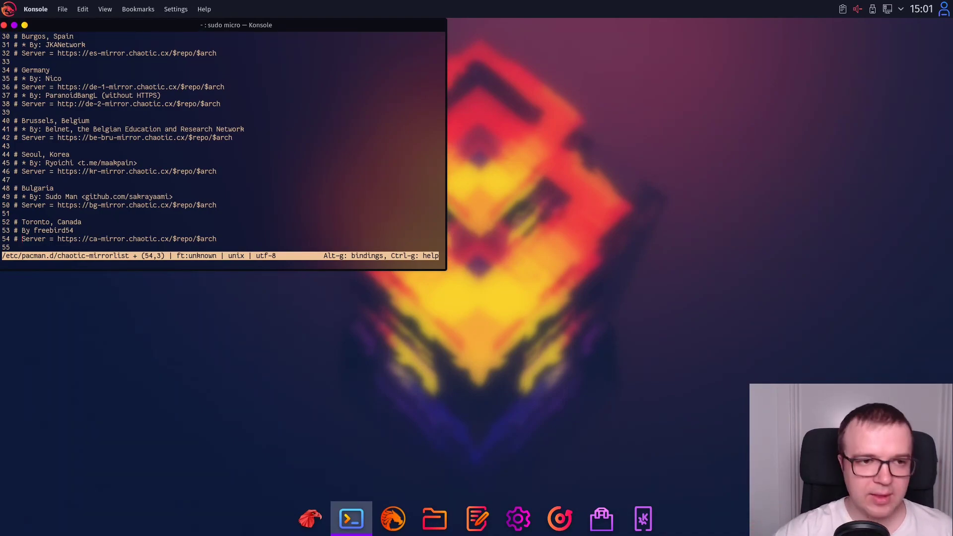
{"action": "key", "text": "ctrl+s"}
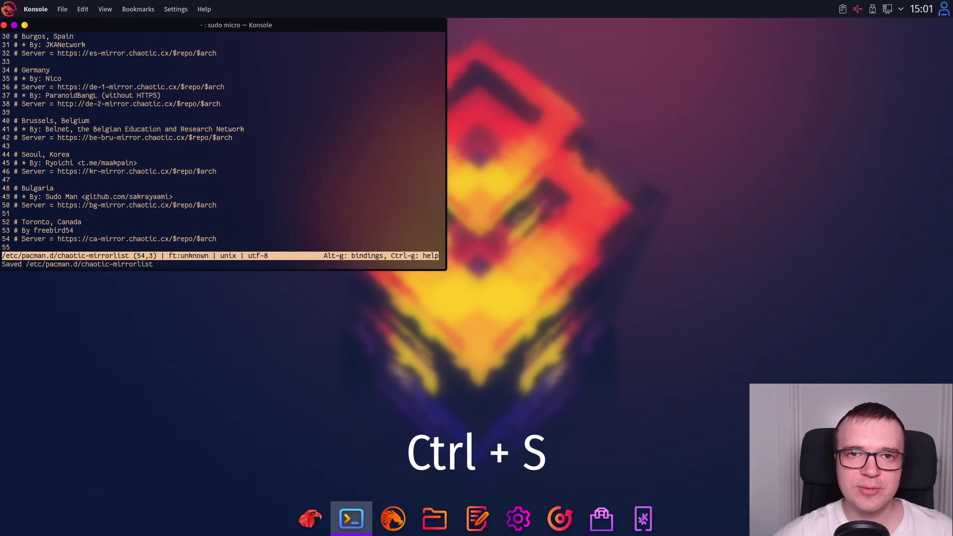
{"action": "key", "text": "ctrl+q"}
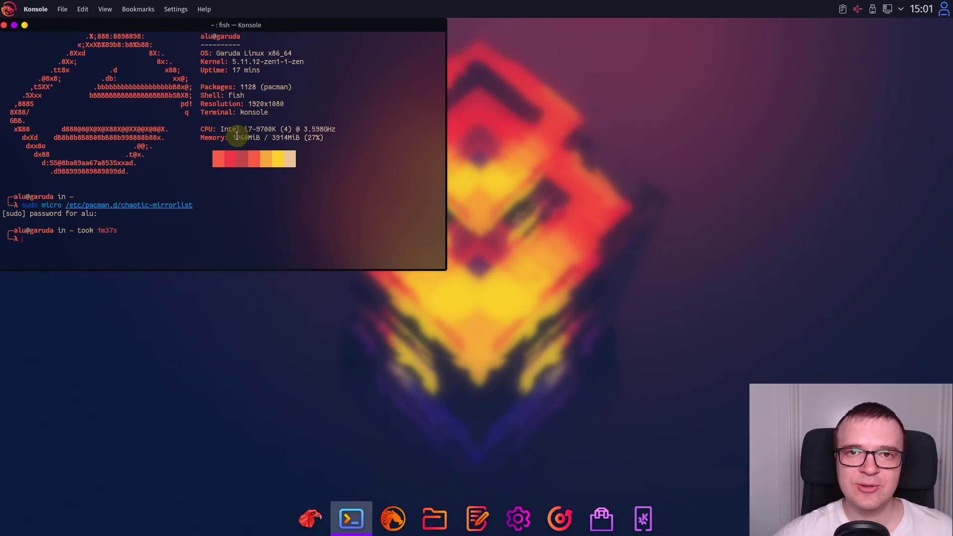
Step: Run sudo pacman -Sy and check the chaotic-aur database is synced
{"action": "type", "text": "sudo pacman -Sy"}
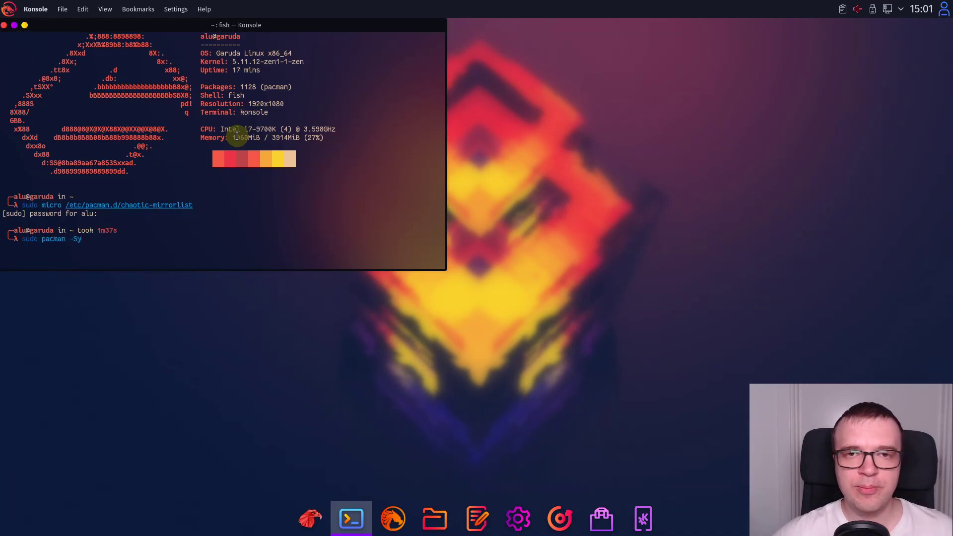
{"action": "key", "text": "Return"}
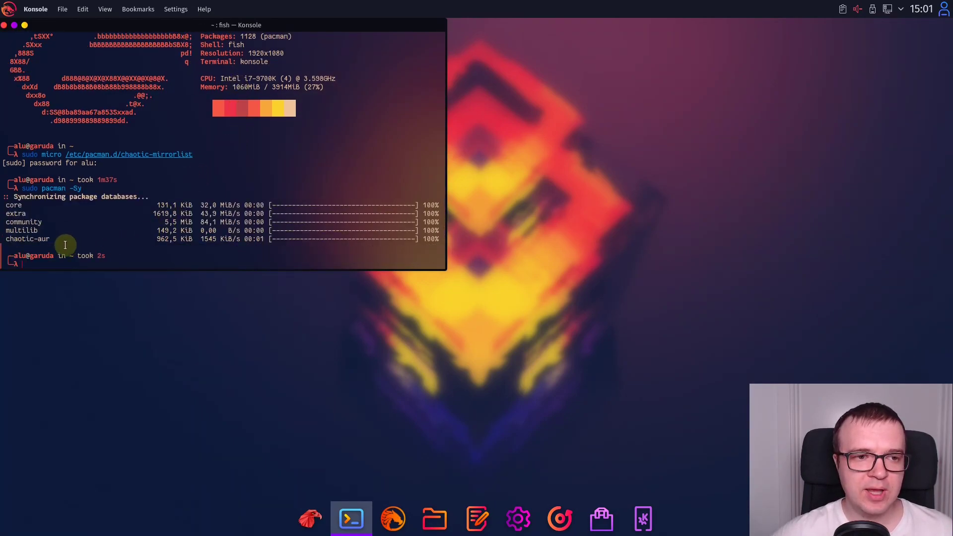
{"action": "left_click_drag", "start_coordinate": [8, 239], "coordinate": [52, 240]}
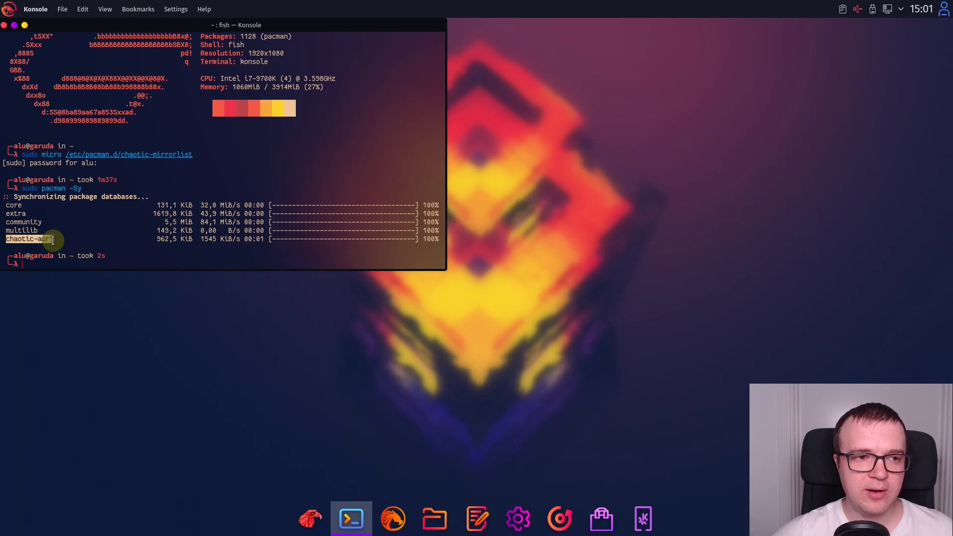
{"action": "left_click", "coordinate": [141, 255]}
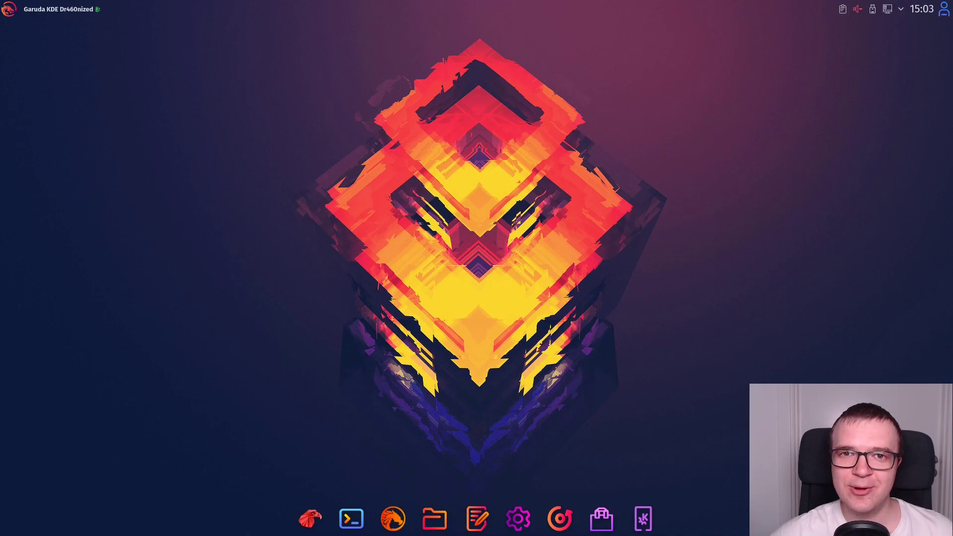
Step: Enable the ufw firewall with sudo ufw enable in a new terminal
{"action": "left_click", "coordinate": [352, 519]}
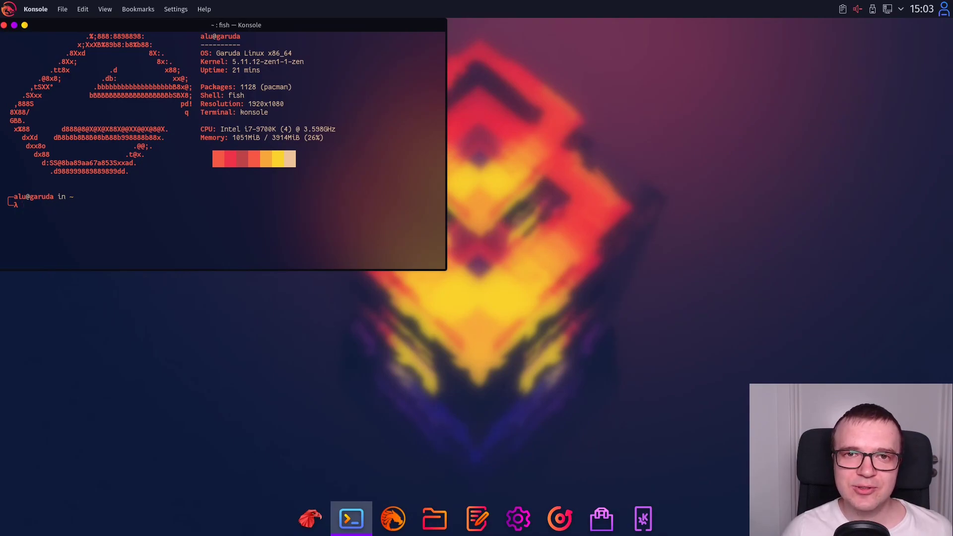
{"action": "type", "text": "sudo ufw enable"}
{"action": "key", "text": "Return"}
{"action": "type", "text": "****"}
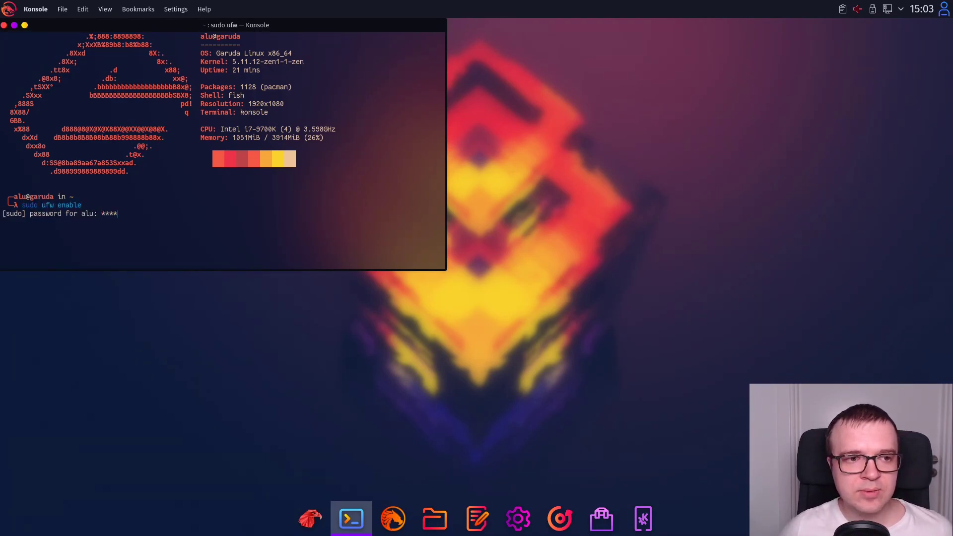
{"action": "key", "text": "Return"}
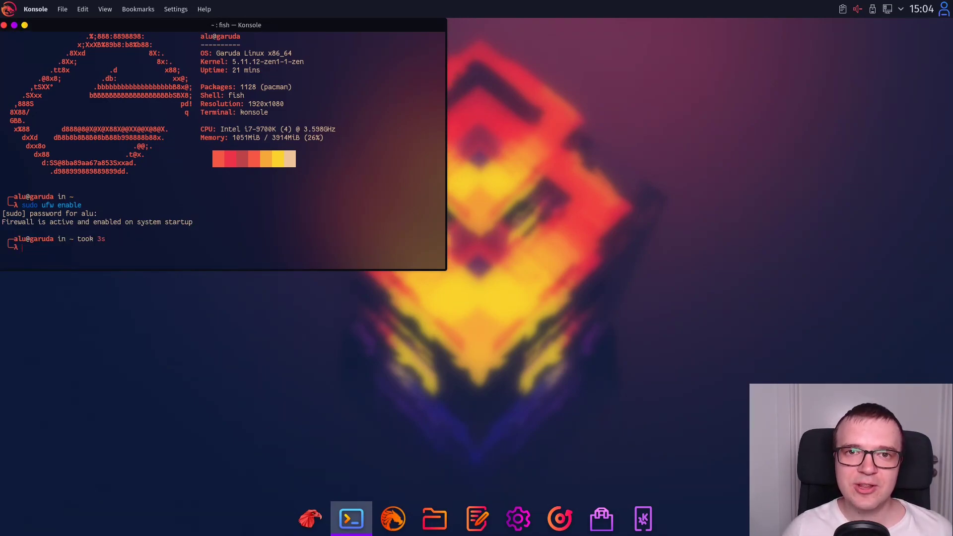
Step: Run sudo ufw status verbose to confirm deny incoming, allow outgoing defaults
{"action": "type", "text": "sudo ufw status verbose"}
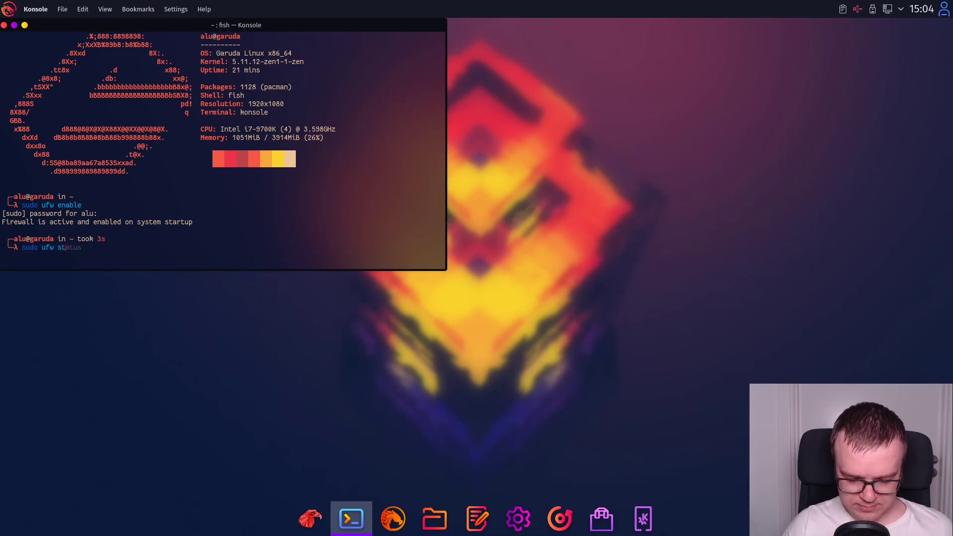
{"action": "key", "text": "Return"}
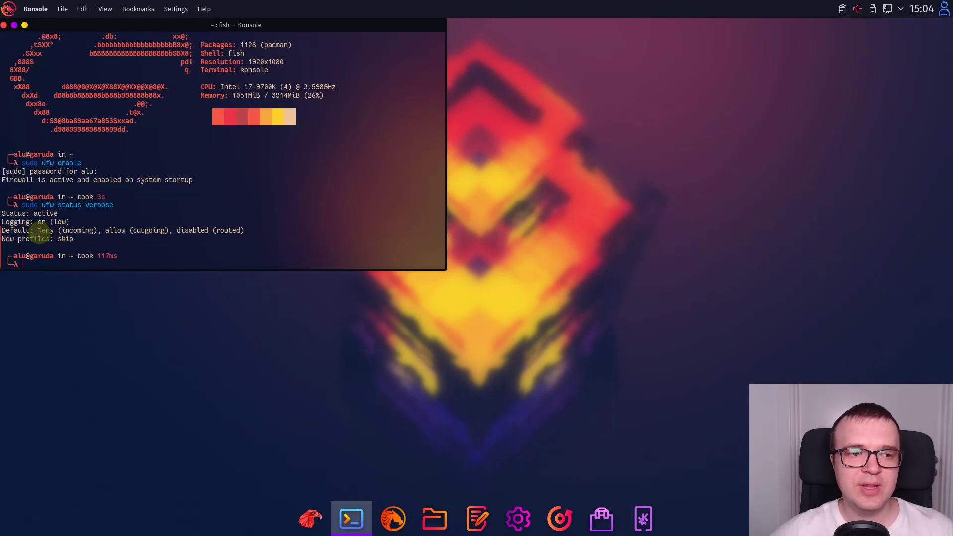
{"action": "left_click_drag", "start_coordinate": [37, 230], "coordinate": [170, 231]}
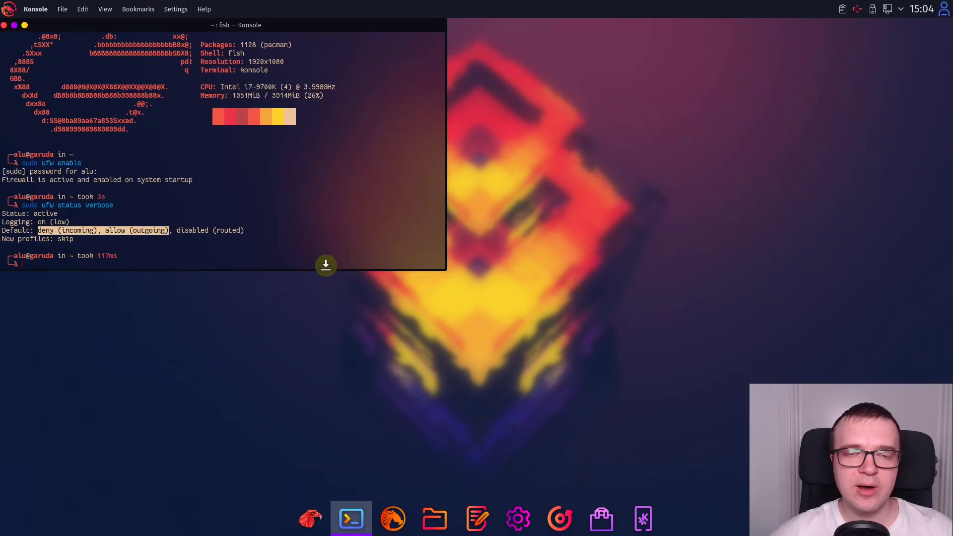
{"action": "left_click", "coordinate": [362, 263]}
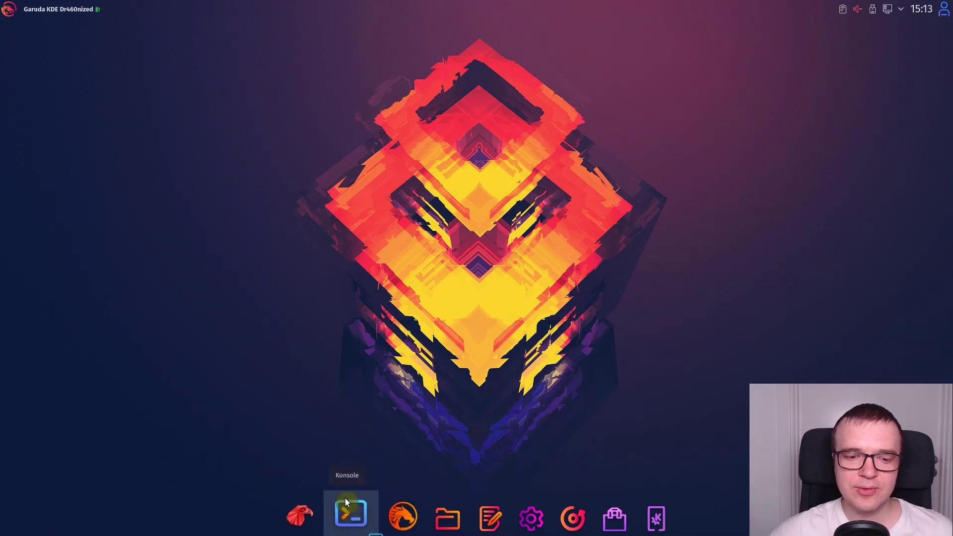
Step: Enable fstrim.timer with sudo systemctl enable fstrim.timer in a new terminal
{"action": "left_click", "coordinate": [350, 518]}
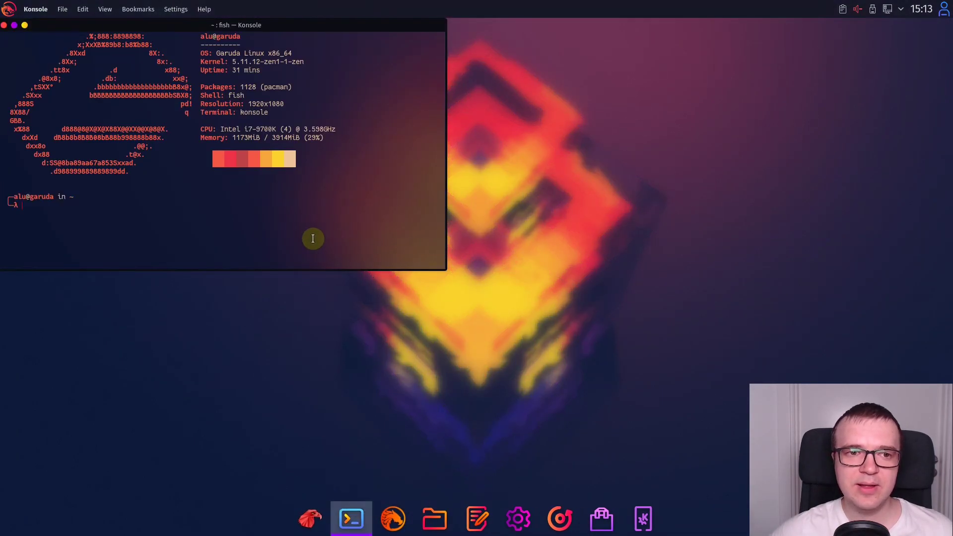
{"action": "type", "text": "sudo systemctl ena"}
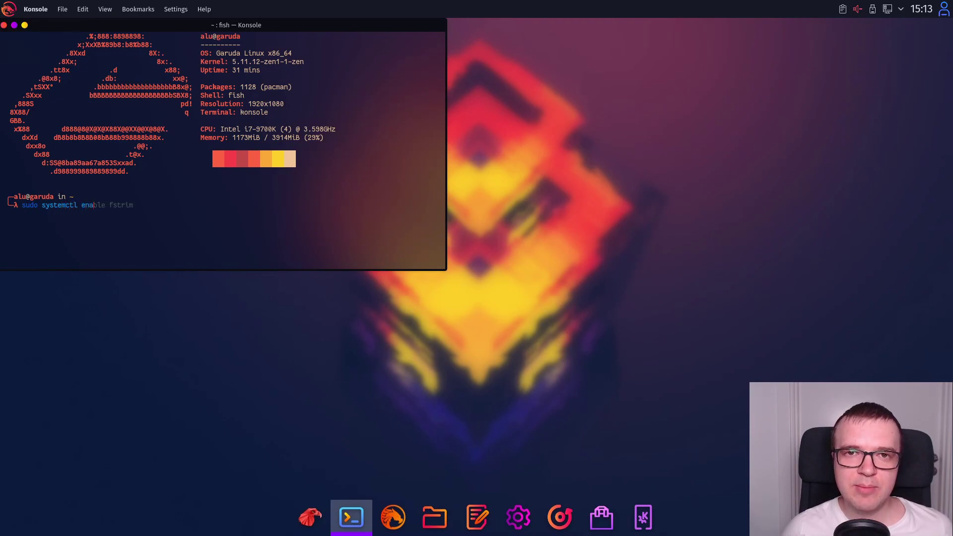
{"action": "type", "text": "ble fstrim.timer"}
{"action": "key", "text": "Return"}
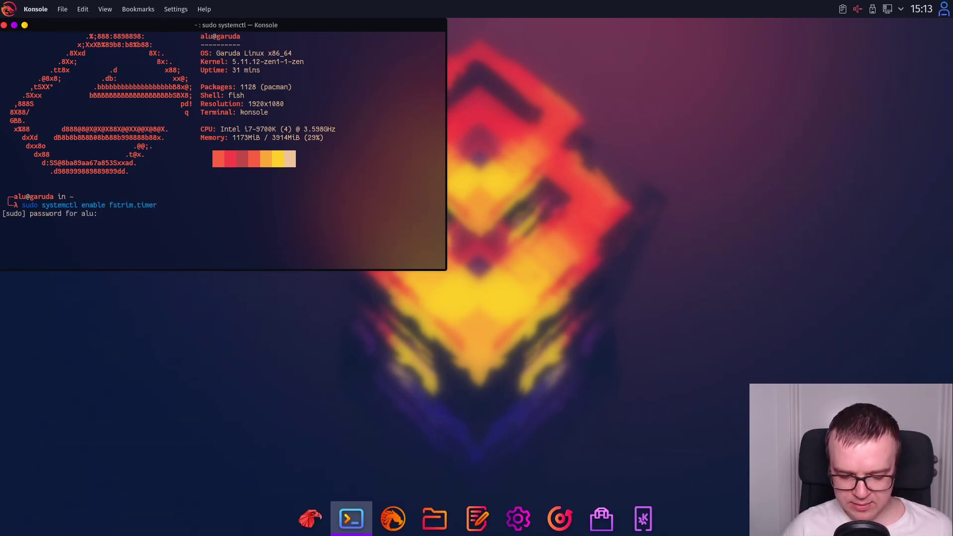
{"action": "type", "text": "****"}
{"action": "key", "text": "Return"}
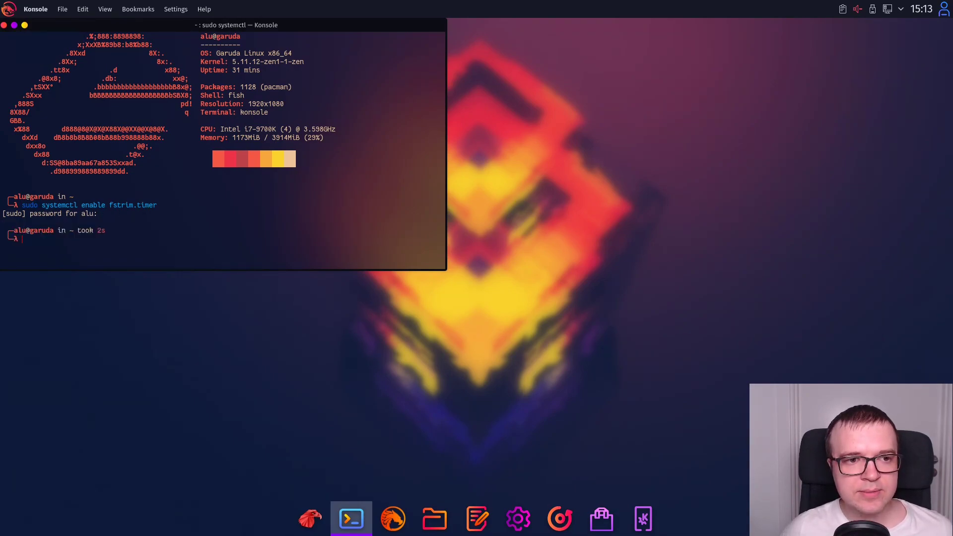
Step: Check fstrim.timer status is active and waiting, then hide the terminal
{"action": "key", "text": "Up"}
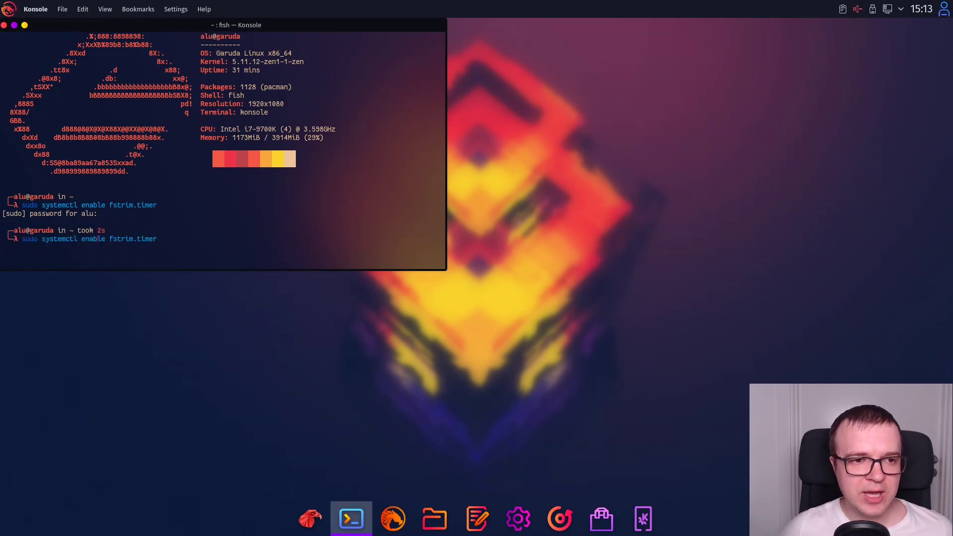
{"action": "key", "text": "BackSpace"}
{"action": "key", "text": "BackSpace"}
{"action": "key", "text": "BackSpace"}
{"action": "key", "text": "BackSpace"}
{"action": "key", "text": "BackSpace"}
{"action": "key", "text": "BackSpace"}
{"action": "type", "text": "status"}
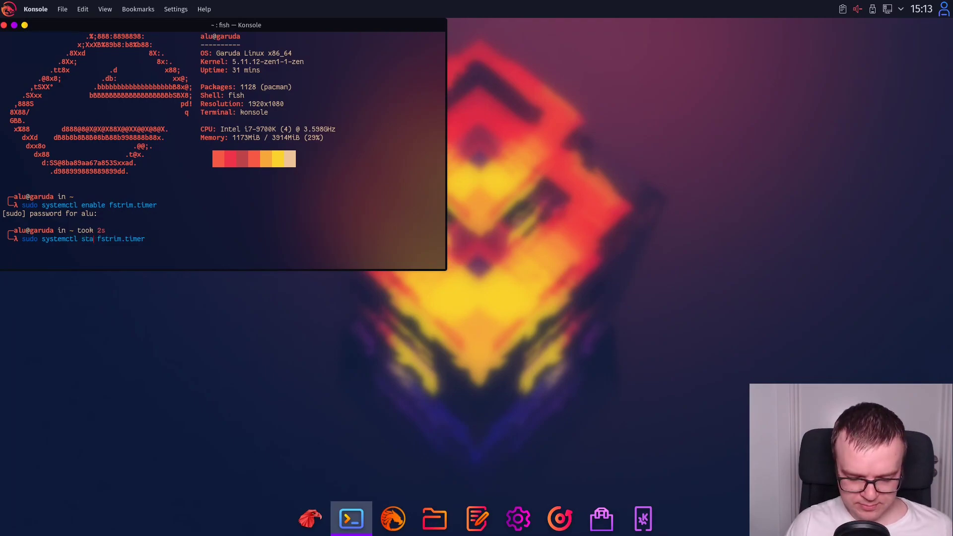
{"action": "key", "text": "Return"}
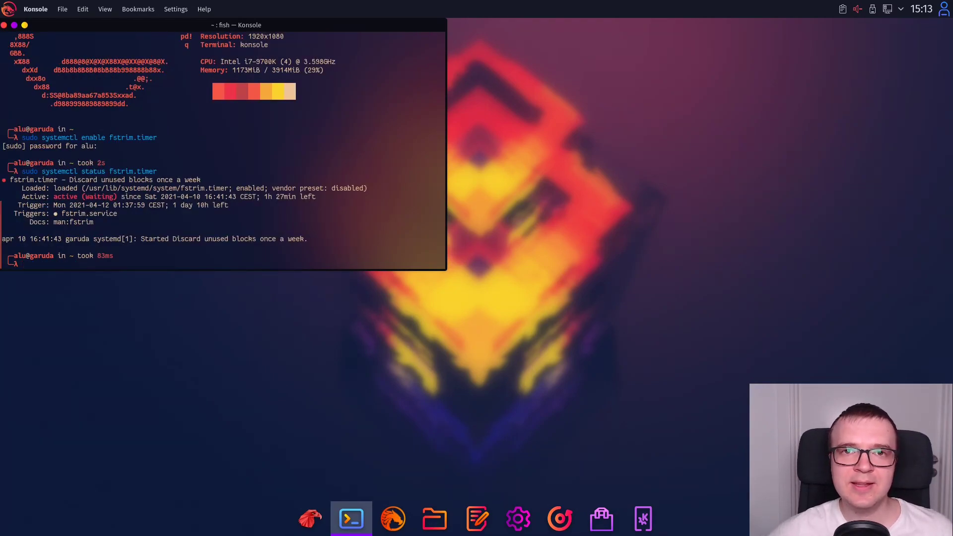
{"action": "left_click", "coordinate": [24, 24]}
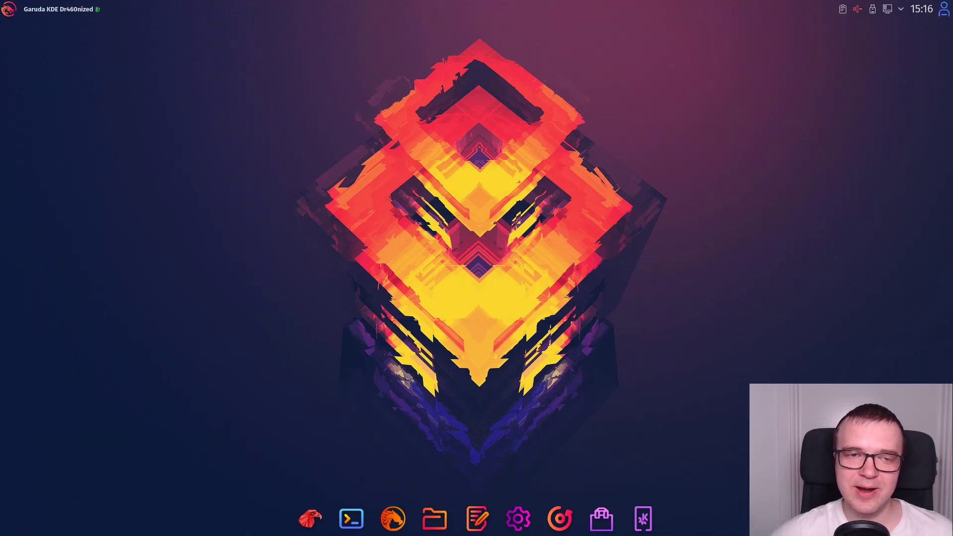
Step: Search Add/Remove Software for ttf-ms- and install the chaotic-aur ttf-ms-fonts package
{"action": "left_click", "coordinate": [9, 9]}
{"action": "type", "text": "add"}
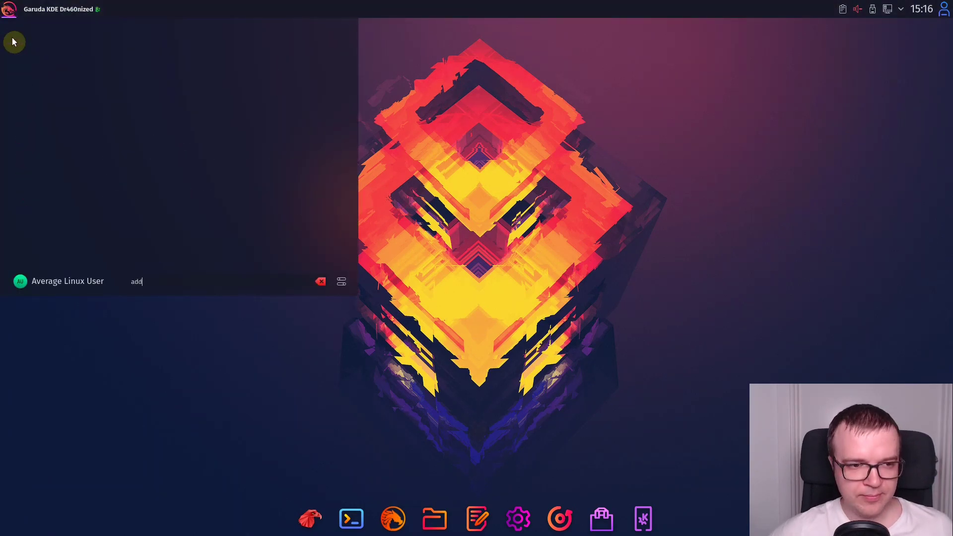
{"action": "left_click", "coordinate": [54, 248]}
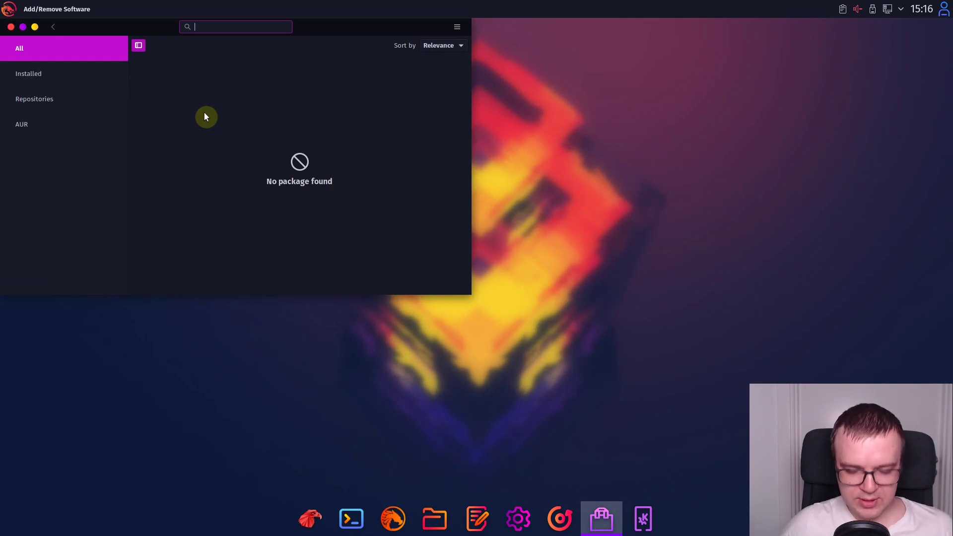
{"action": "type", "text": "ttf-ms-f"}
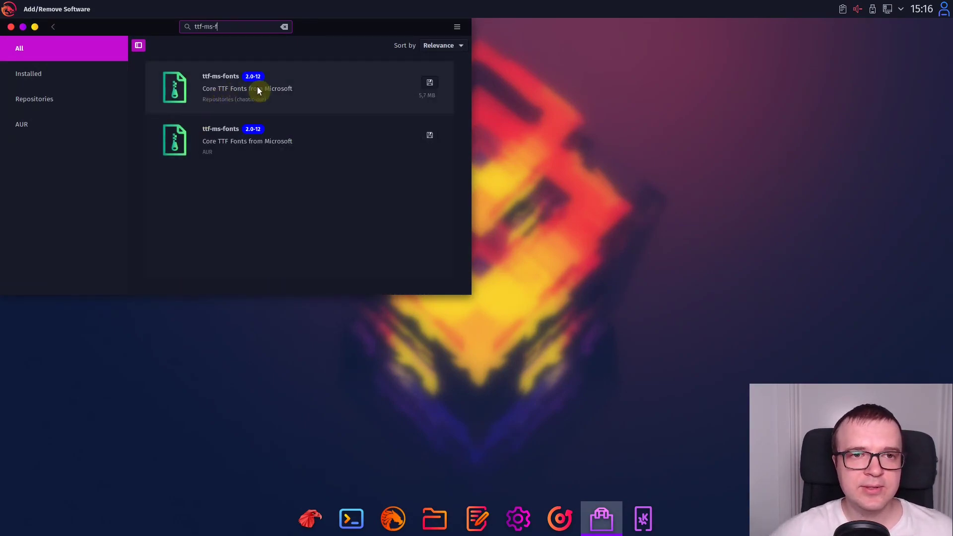
{"action": "left_click", "coordinate": [429, 83]}
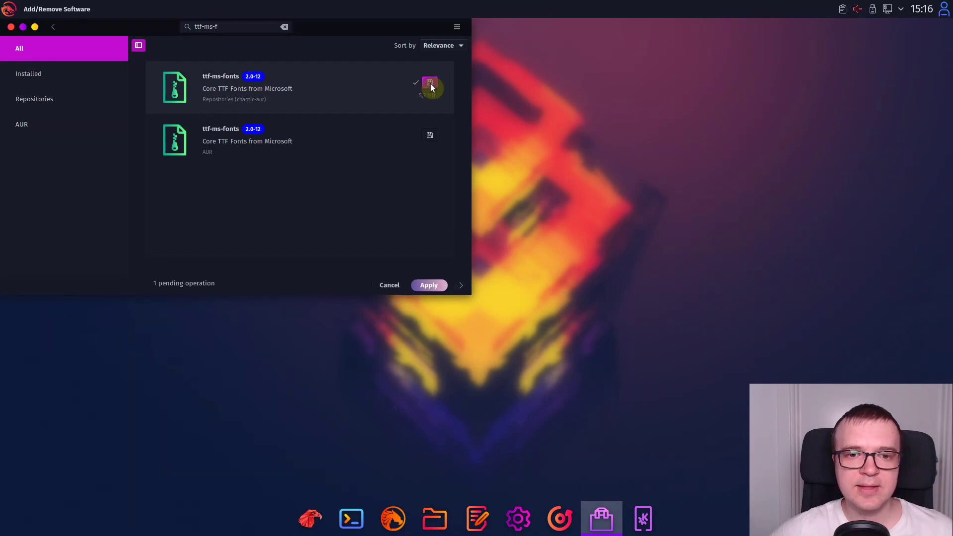
{"action": "left_click", "coordinate": [427, 286]}
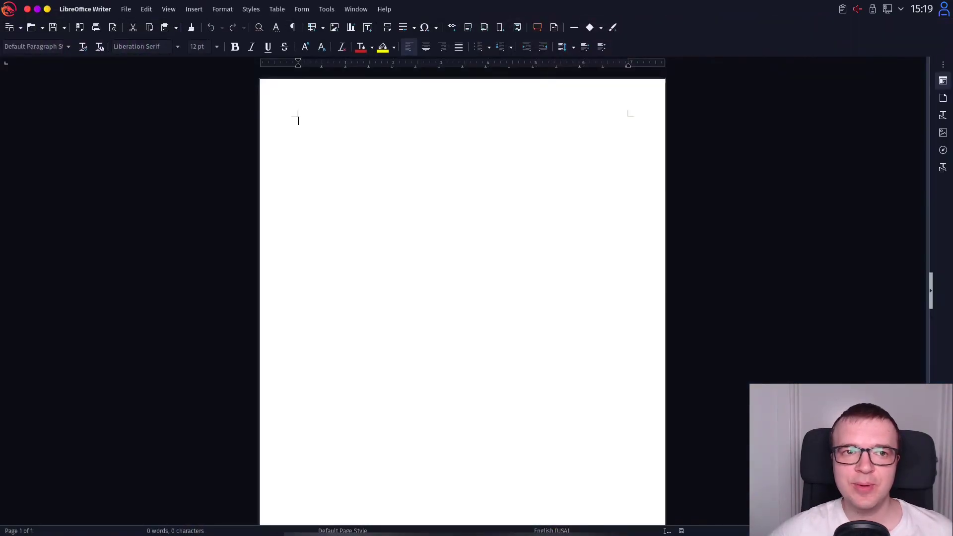
Step: Browse Writer's Font Name list to confirm Arial, Comic Sans MS and Courier New are listed
{"action": "left_click", "coordinate": [178, 45]}
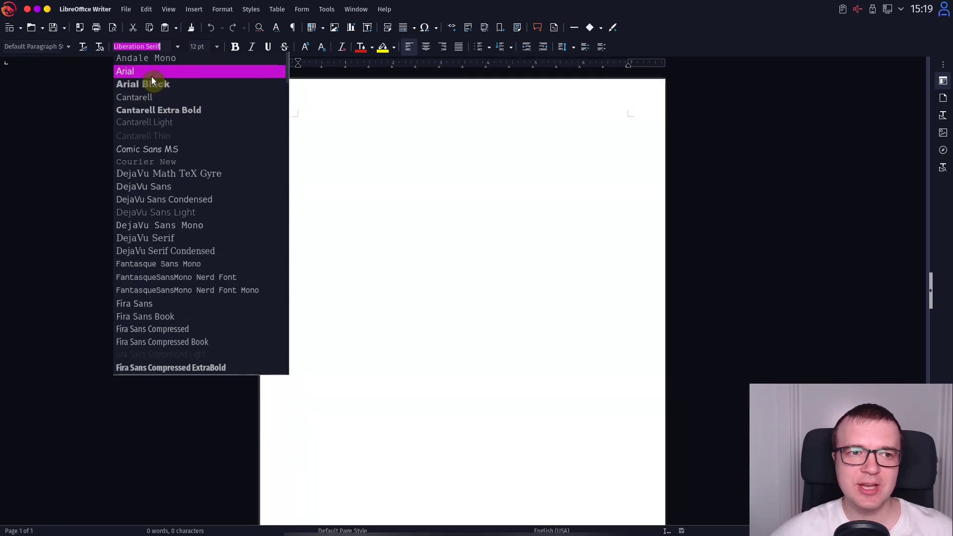
{"action": "scroll", "coordinate": [177, 251], "scroll_direction": "down", "scroll_amount": 20}
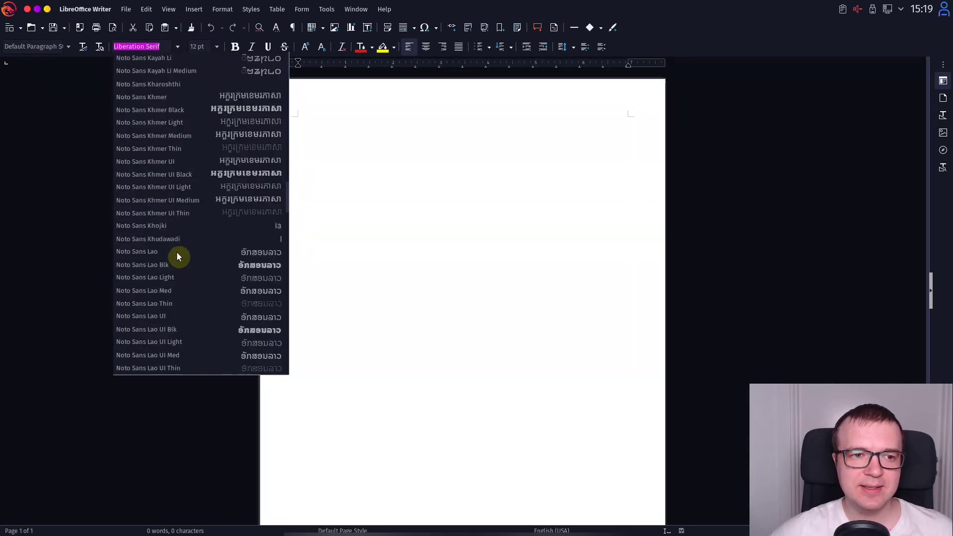
{"action": "left_click", "coordinate": [649, 325]}
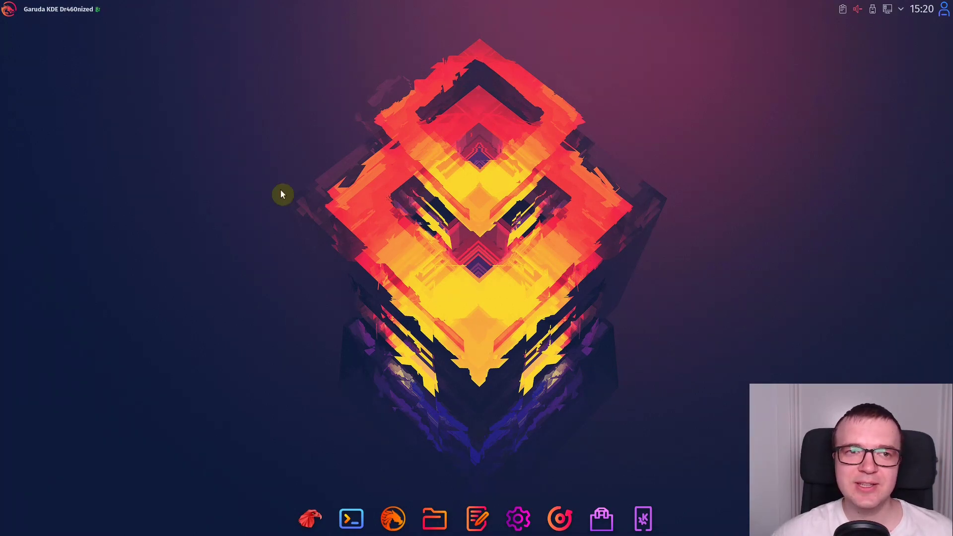
Step: Find Night Color by searching 'night' in System Settings, activate it at 4500 K and apply
{"action": "left_click", "coordinate": [3, 15]}
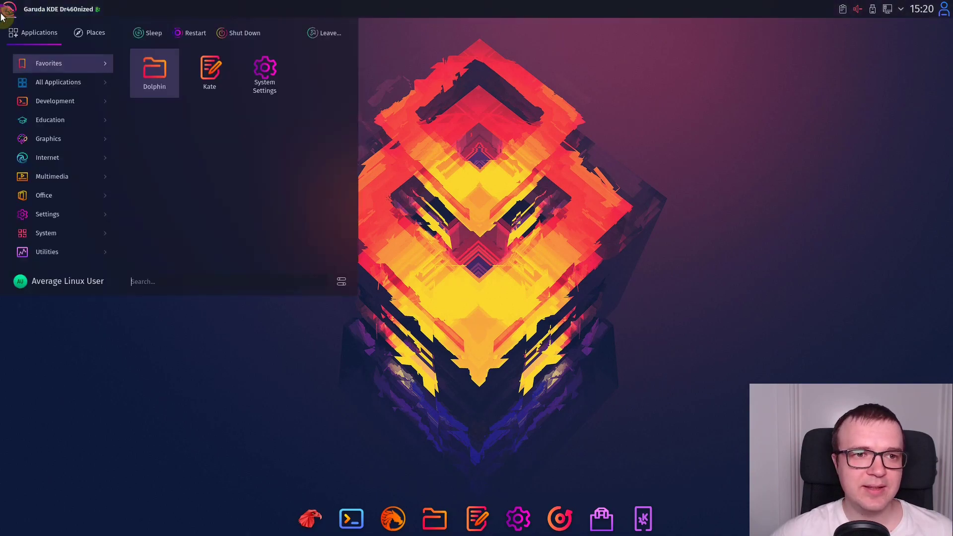
{"action": "left_click", "coordinate": [254, 76]}
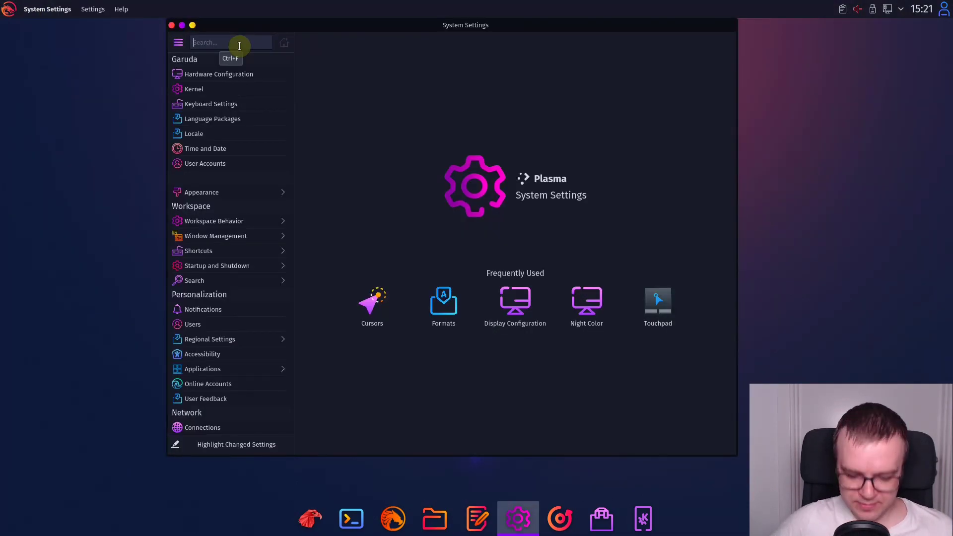
{"action": "type", "text": "night"}
{"action": "left_click", "coordinate": [214, 91]}
{"action": "left_click", "coordinate": [474, 115]}
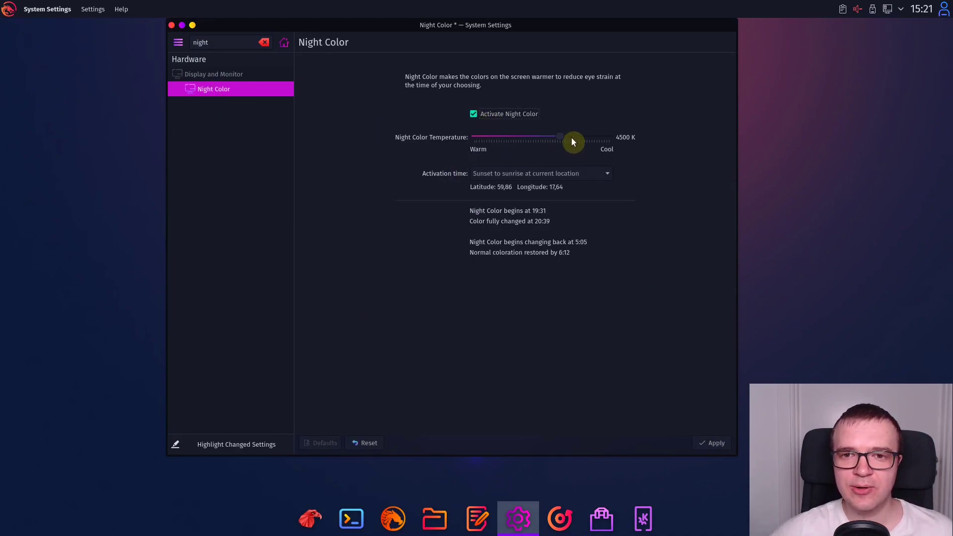
{"action": "left_click_drag", "start_coordinate": [570, 142], "coordinate": [554, 142]}
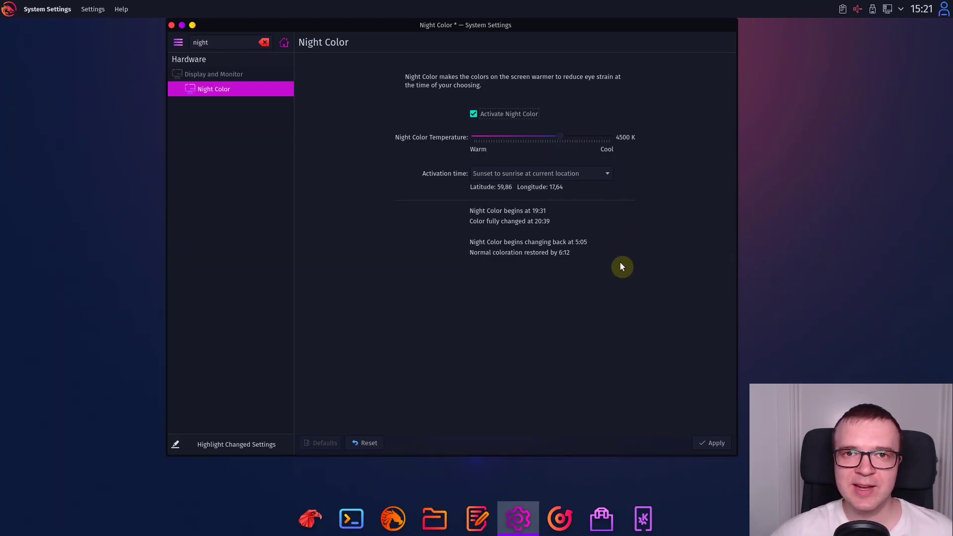
{"action": "left_click", "coordinate": [710, 445]}
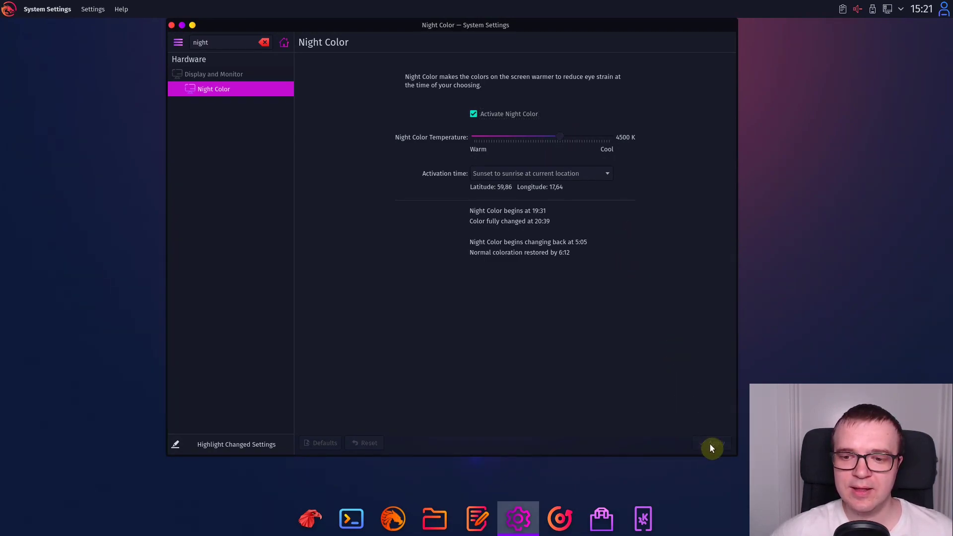
Step: Toggle Night Color off and back on from the system tray, then reboot into the Garuda entry
{"action": "left_click", "coordinate": [171, 26]}
{"action": "left_click", "coordinate": [901, 11]}
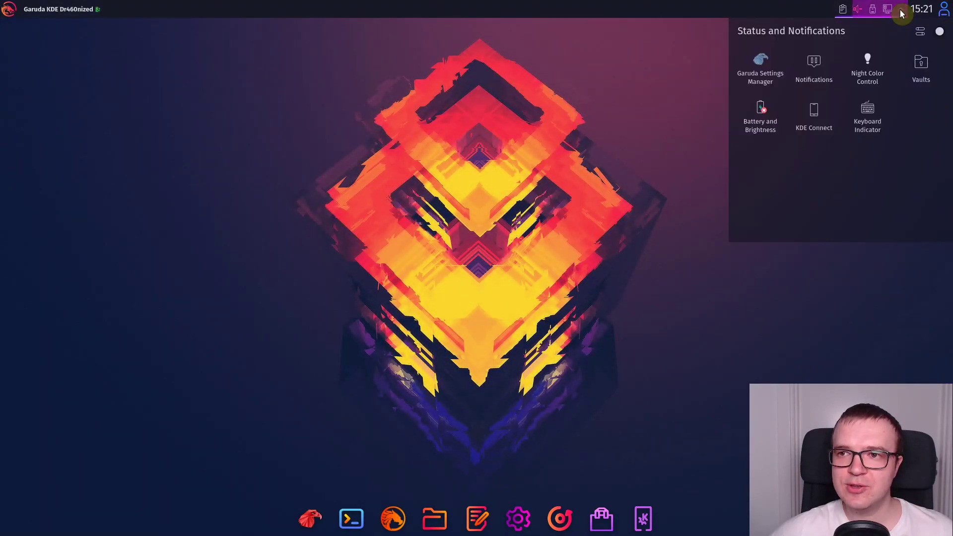
{"action": "left_click", "coordinate": [871, 67]}
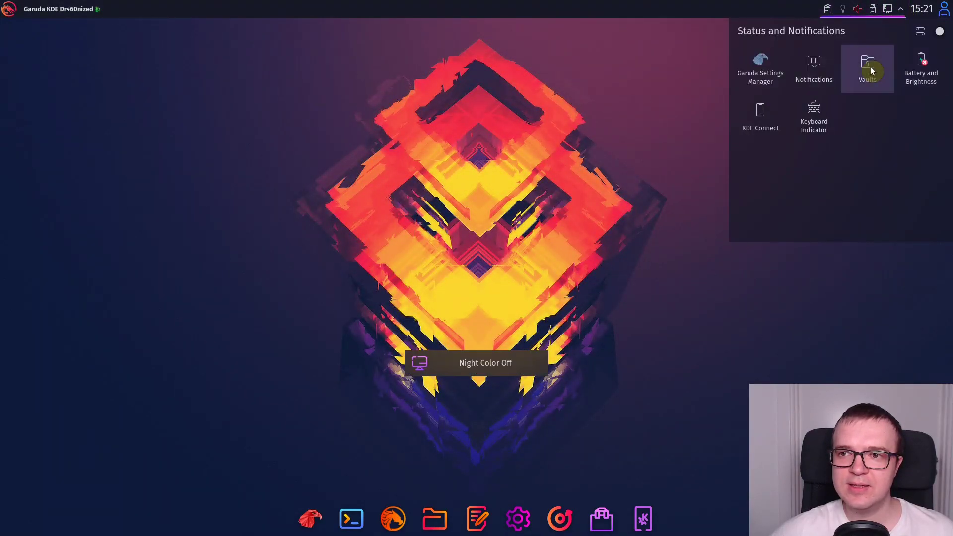
{"action": "left_click", "coordinate": [843, 9]}
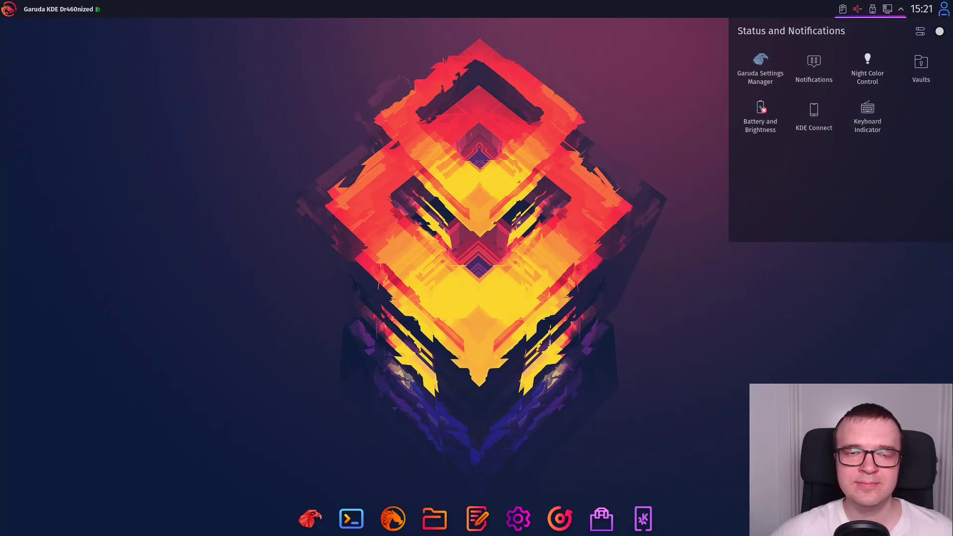
{"action": "key", "text": "Escape"}
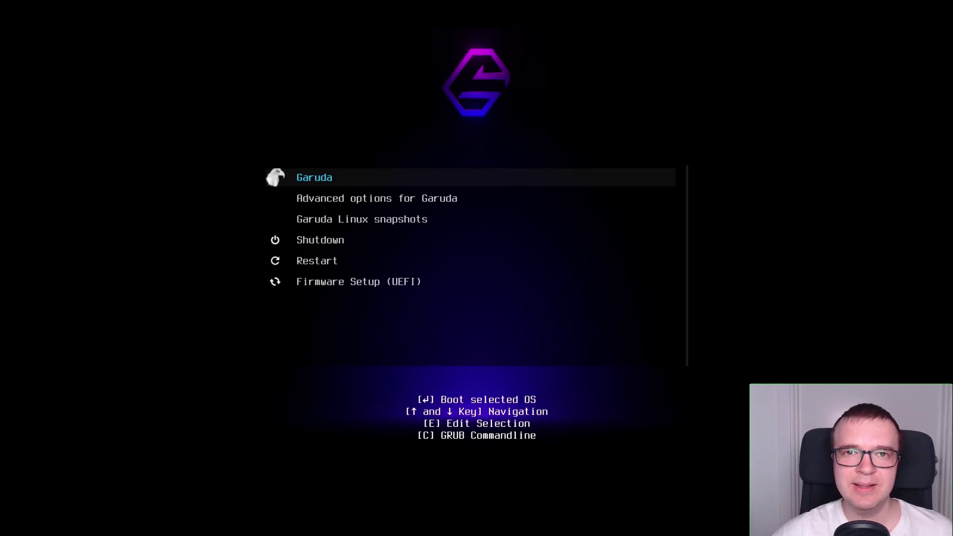
{"action": "key", "text": "Return"}
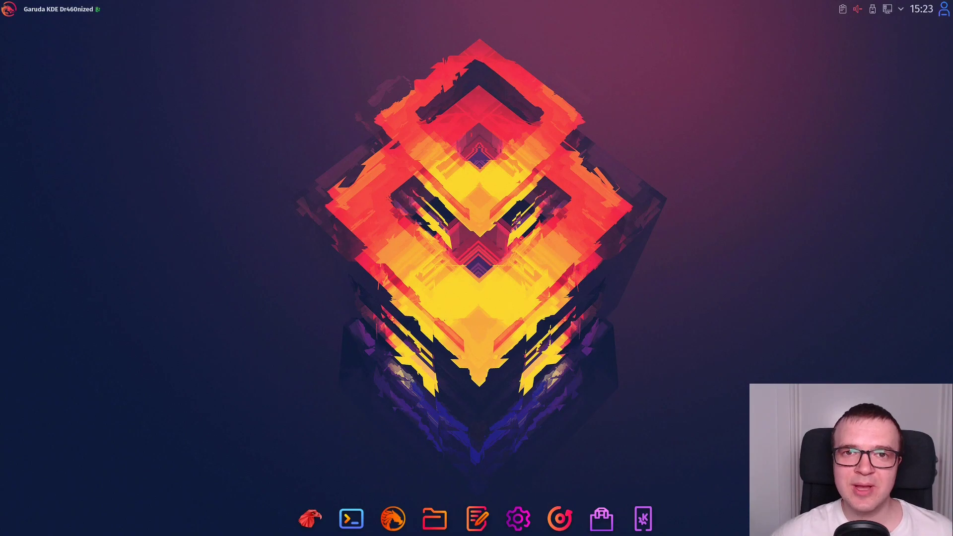
Step: Launch Garuda Boot Options from Garuda Welcome, authenticating with the administrator password
{"action": "left_click", "coordinate": [317, 520]}
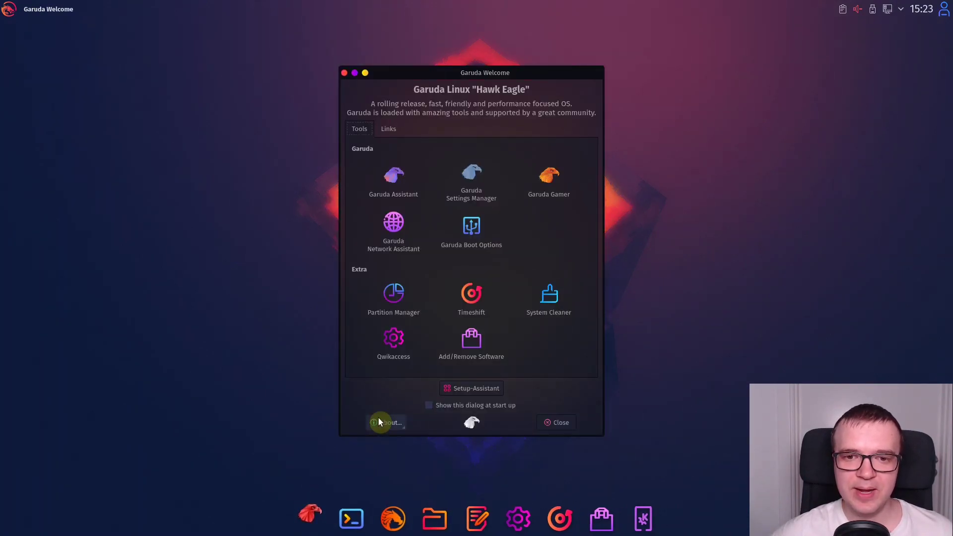
{"action": "left_click", "coordinate": [472, 233]}
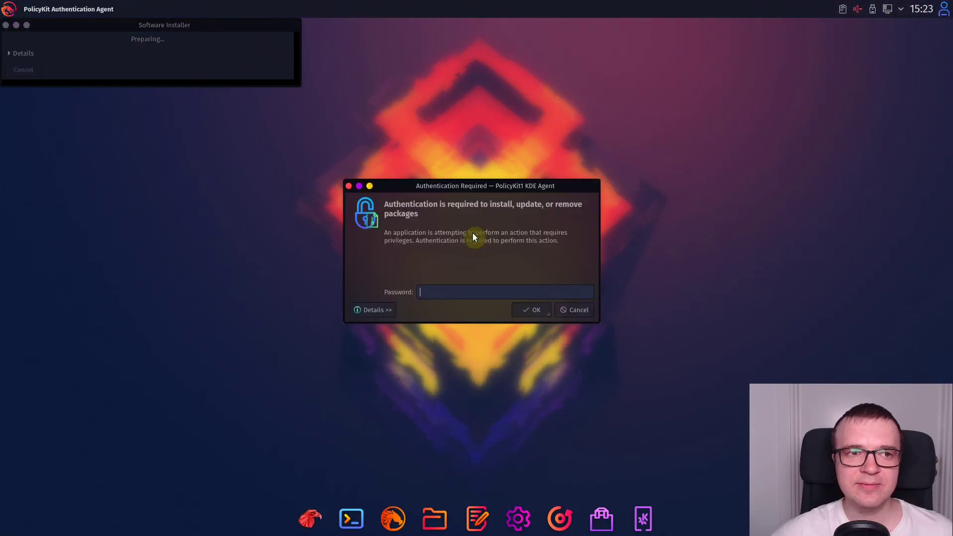
{"action": "type", "text": "****"}
{"action": "key", "text": "Return"}
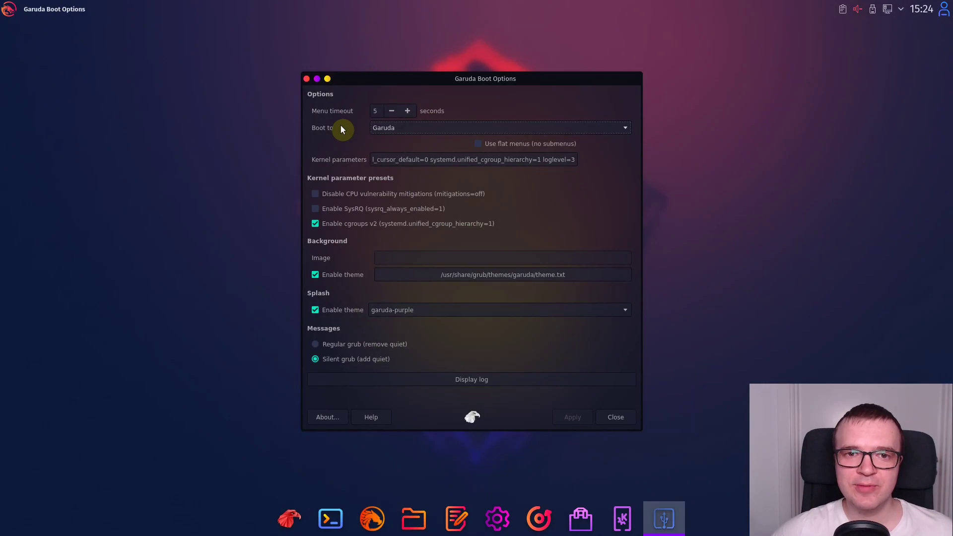
Step: Change the menu timeout to 1, apply it, dismiss the confirmation and close the tool
{"action": "triple_click", "coordinate": [392, 111]}
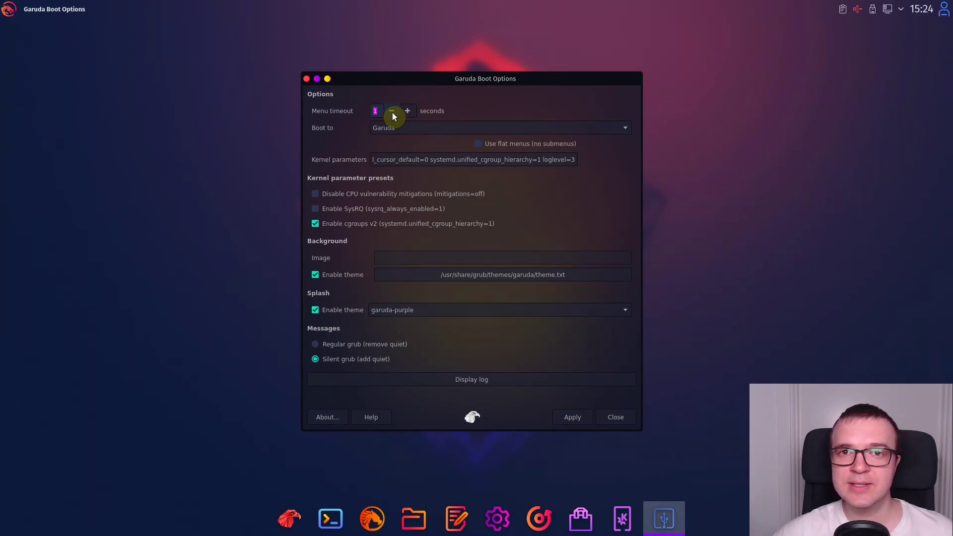
{"action": "left_click", "coordinate": [572, 417]}
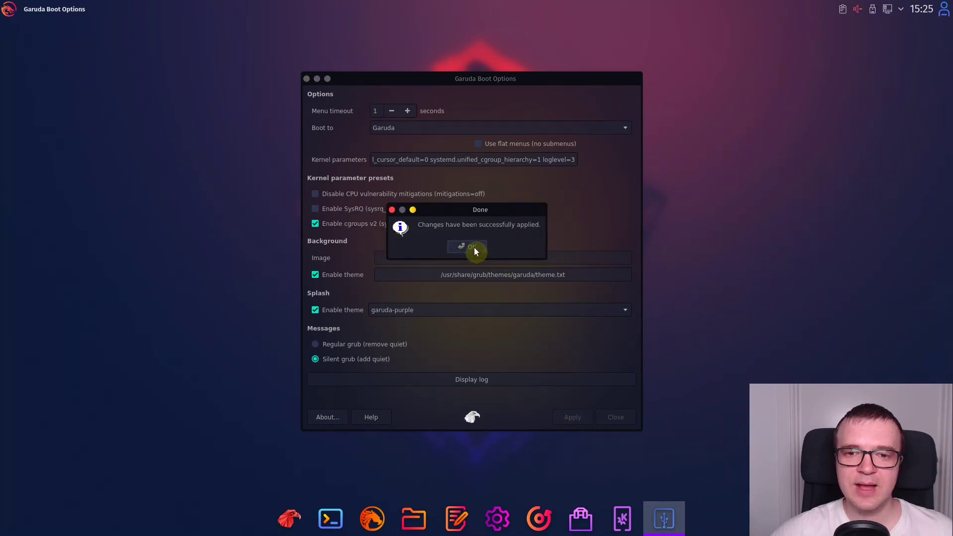
{"action": "left_click", "coordinate": [473, 247]}
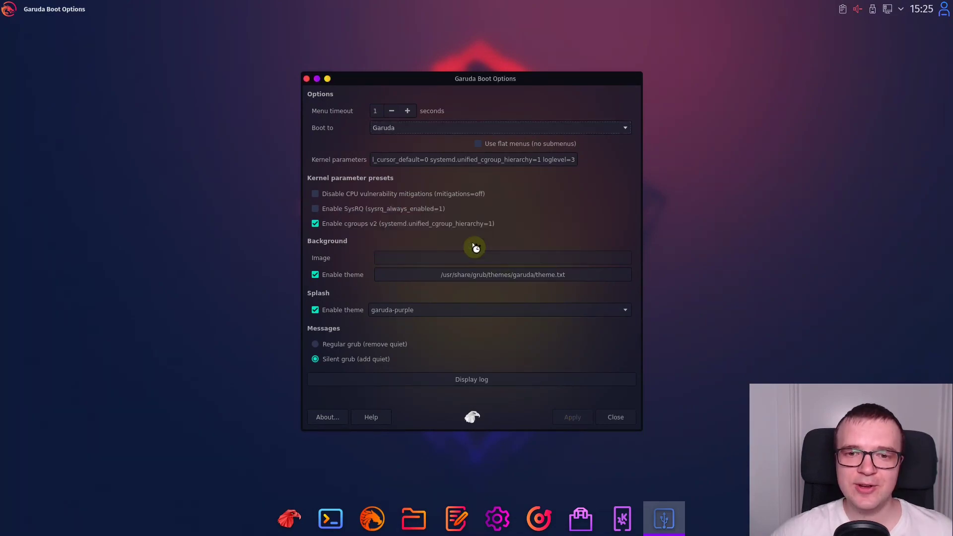
{"action": "left_click", "coordinate": [307, 79]}
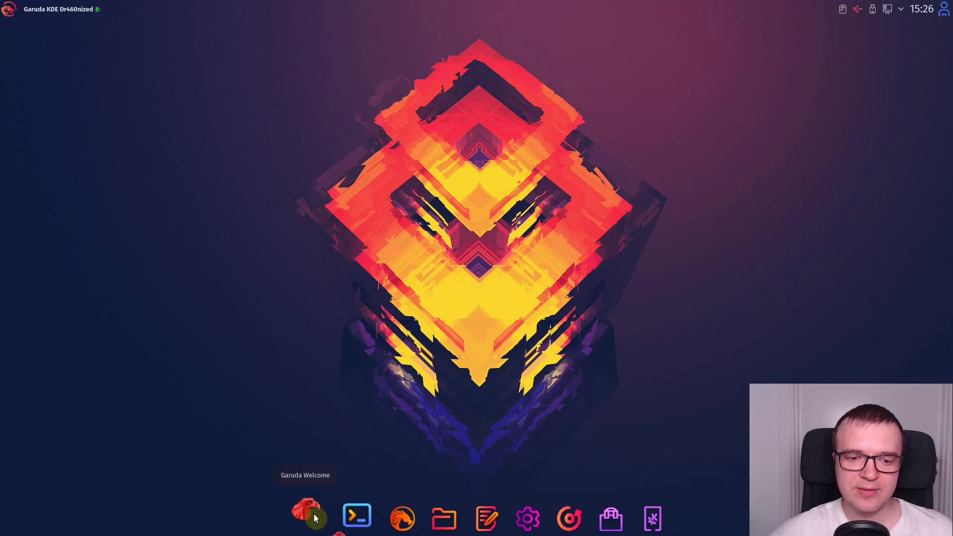
Step: Reopen Garuda Welcome from the dock to reach its Tools tab
{"action": "left_click", "coordinate": [311, 517]}
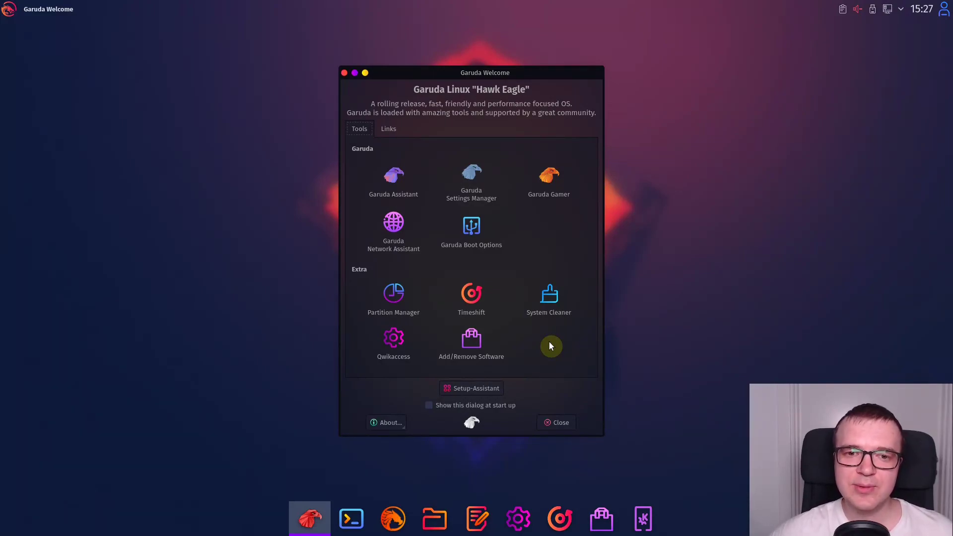
Step: In Garuda Assistant's Maintenance tab, remove orphans with password authorization, then clear the package cache
{"action": "left_click", "coordinate": [389, 187]}
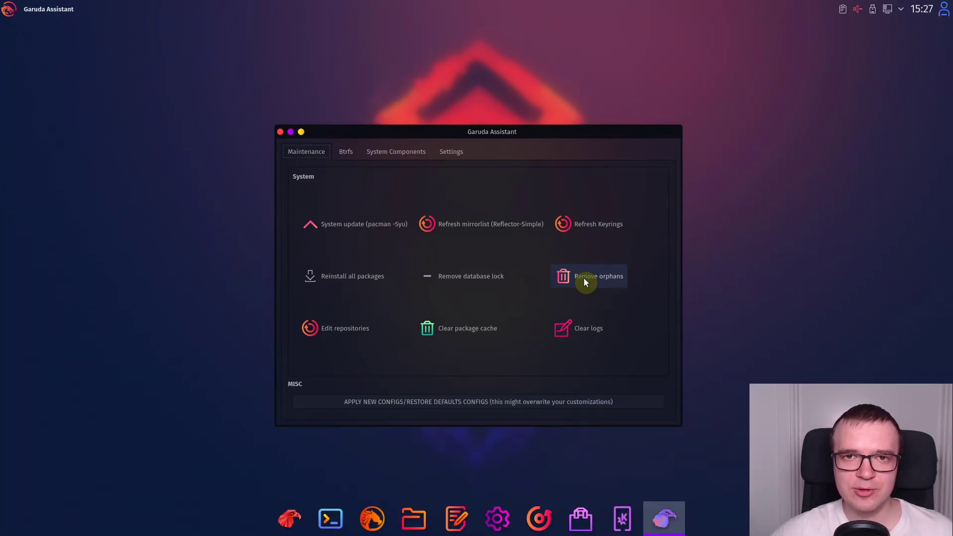
{"action": "left_click", "coordinate": [584, 281]}
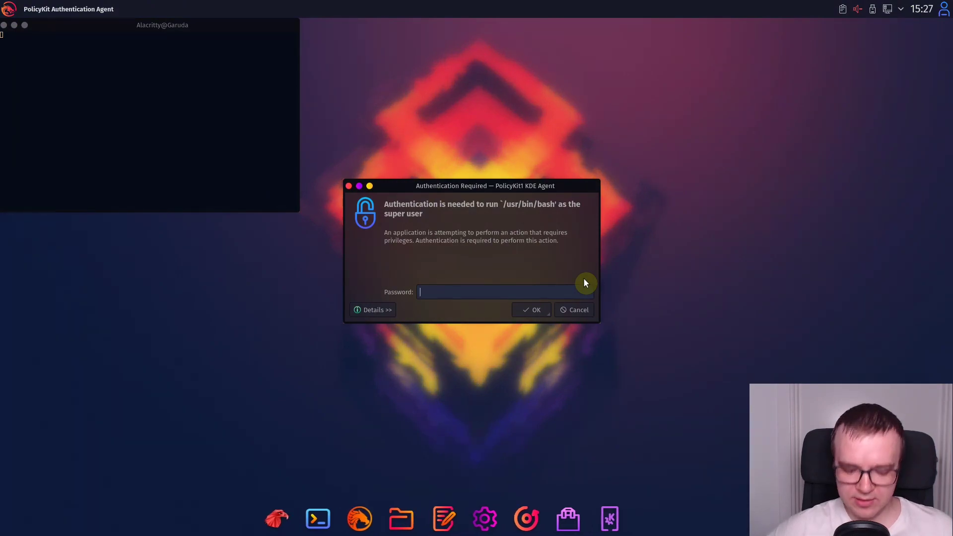
{"action": "type", "text": "•••••"}
{"action": "key", "text": "Return"}
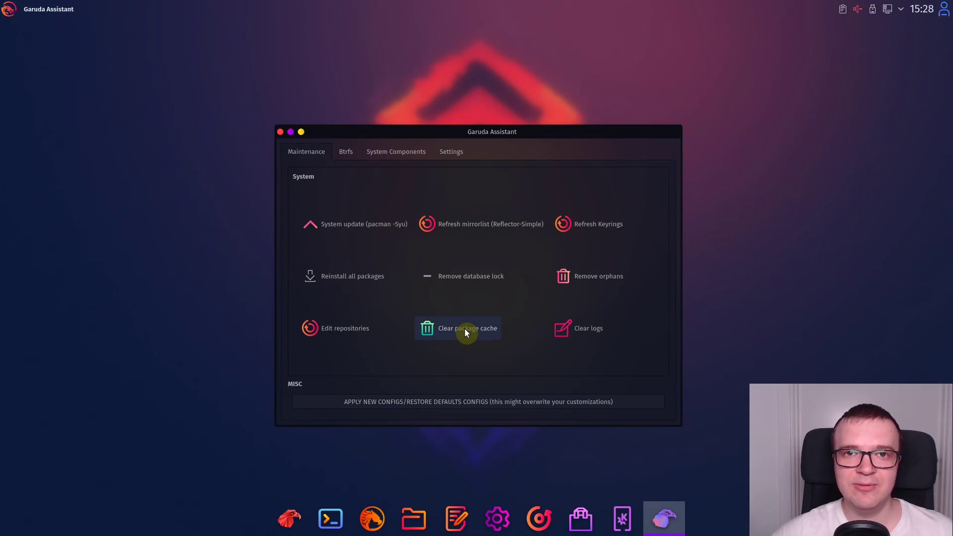
{"action": "left_click", "coordinate": [466, 330]}
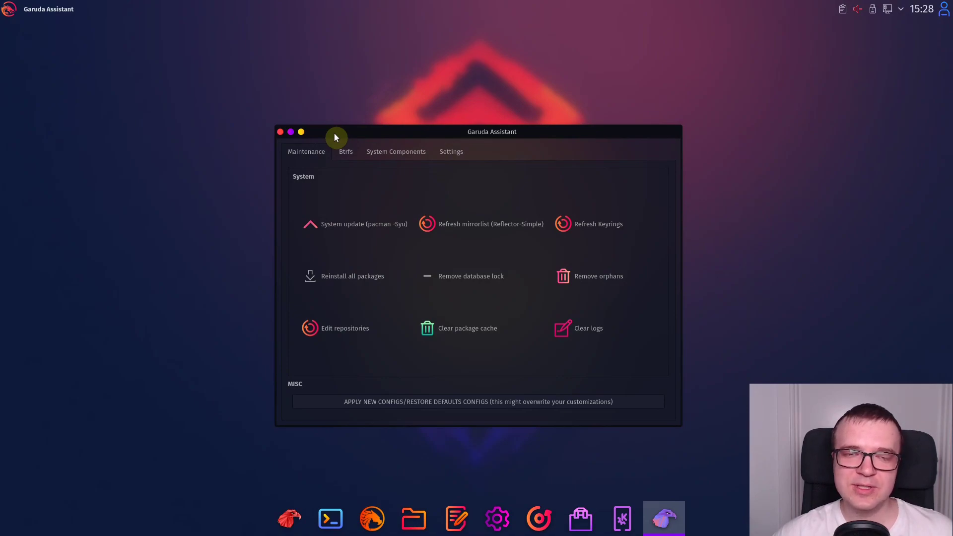
Step: Close Garuda Assistant, open BleachBit via System Cleaner and scroll through its cleaner list
{"action": "left_click", "coordinate": [281, 133]}
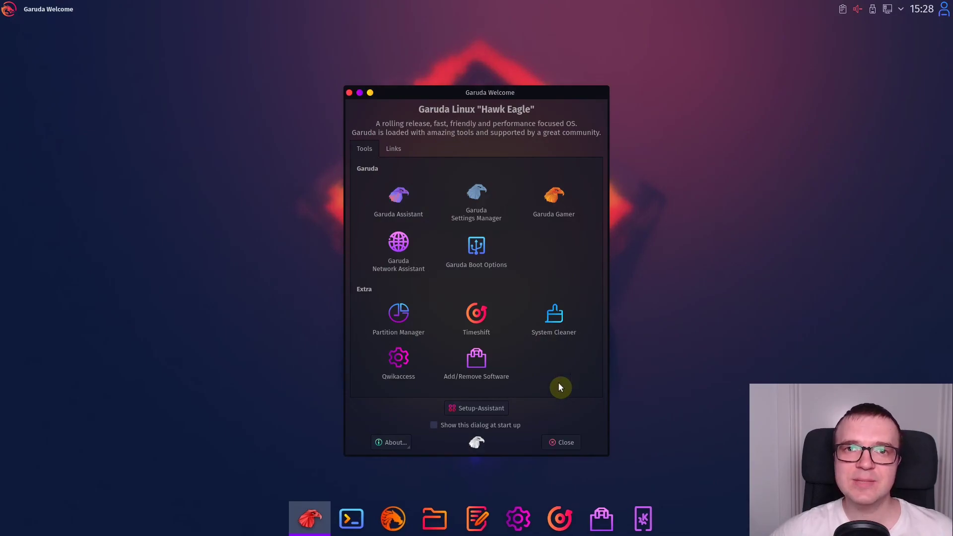
{"action": "left_click", "coordinate": [553, 320]}
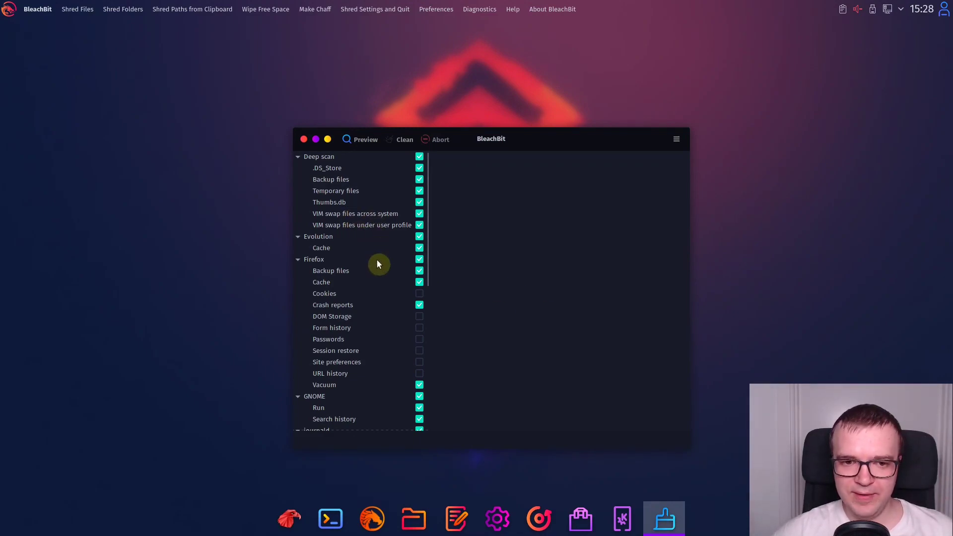
{"action": "scroll", "coordinate": [376, 262], "scroll_direction": "down", "scroll_amount": 1}
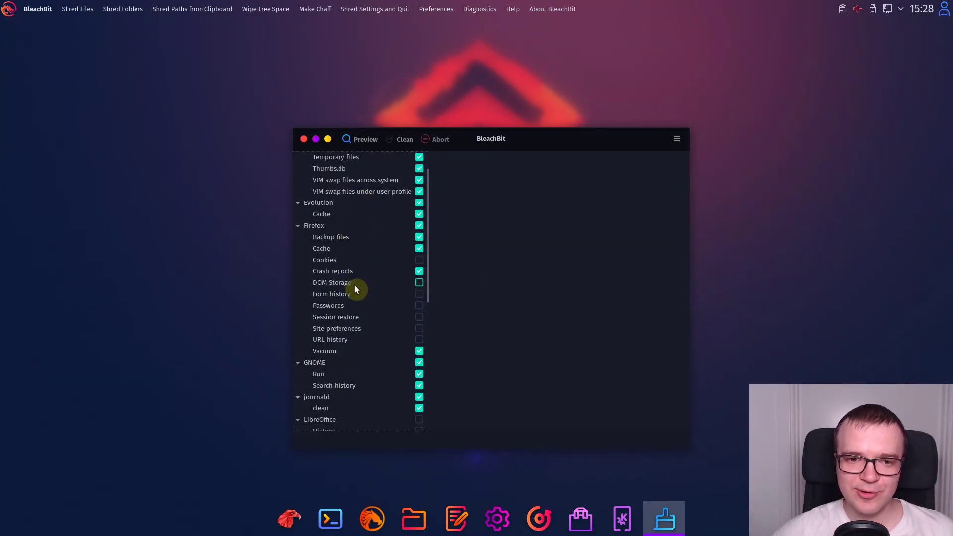
{"action": "scroll", "coordinate": [355, 388], "scroll_direction": "down", "scroll_amount": 8}
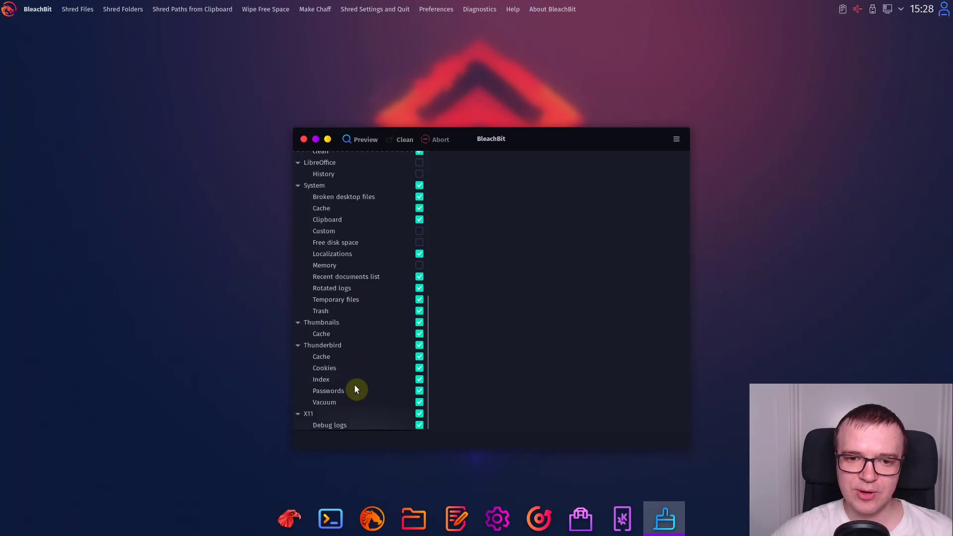
{"action": "scroll", "coordinate": [355, 387], "scroll_direction": "up", "scroll_amount": 8}
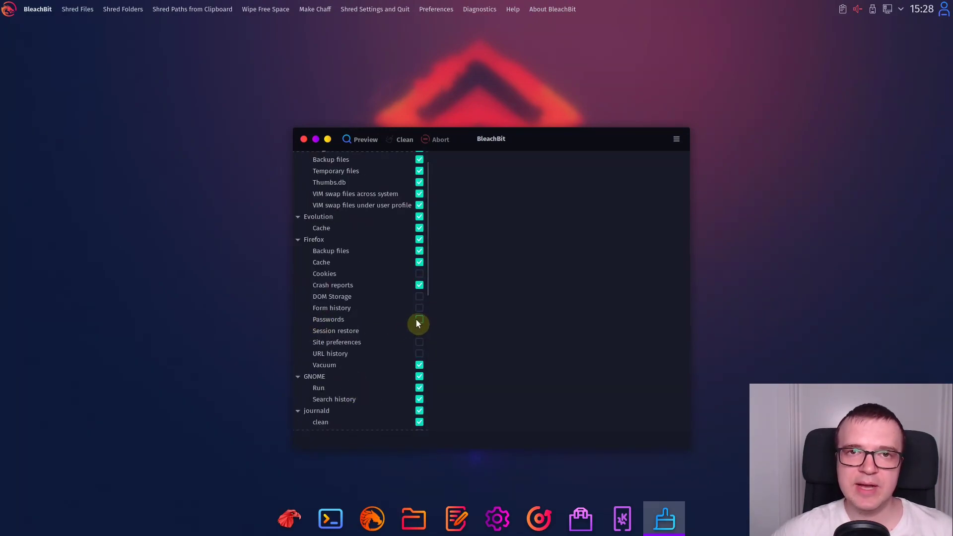
{"action": "scroll", "coordinate": [390, 337], "scroll_direction": "up", "scroll_amount": 1}
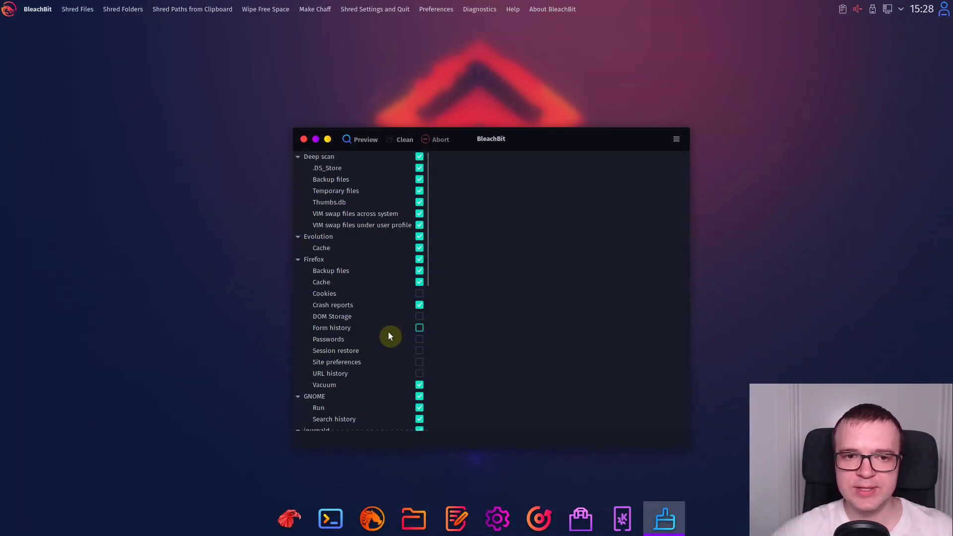
{"action": "scroll", "coordinate": [389, 334], "scroll_direction": "down", "scroll_amount": 4}
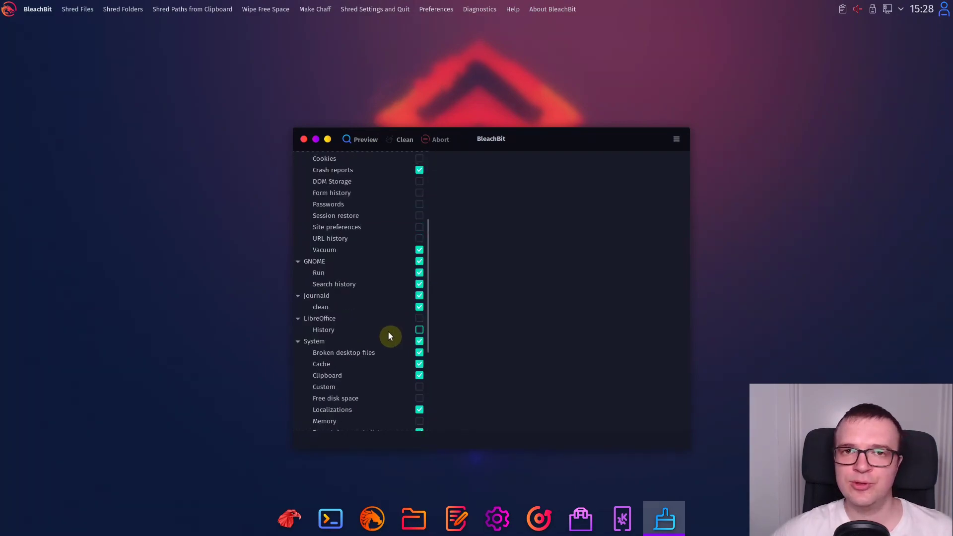
{"action": "scroll", "coordinate": [389, 331], "scroll_direction": "up", "scroll_amount": 4}
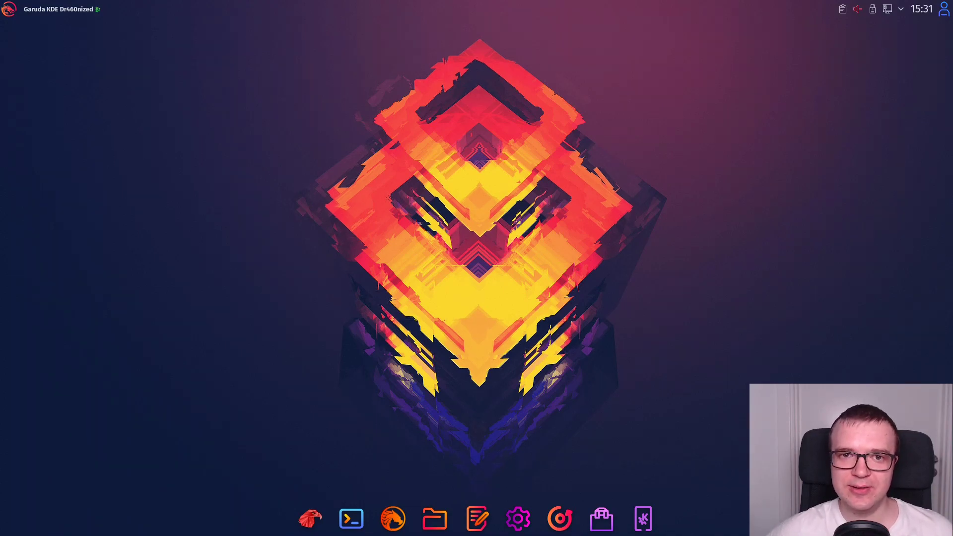
Step: Run sudo systemctl --failed in Konsole, entering the sudo password to list failed units
{"action": "left_click", "coordinate": [340, 526]}
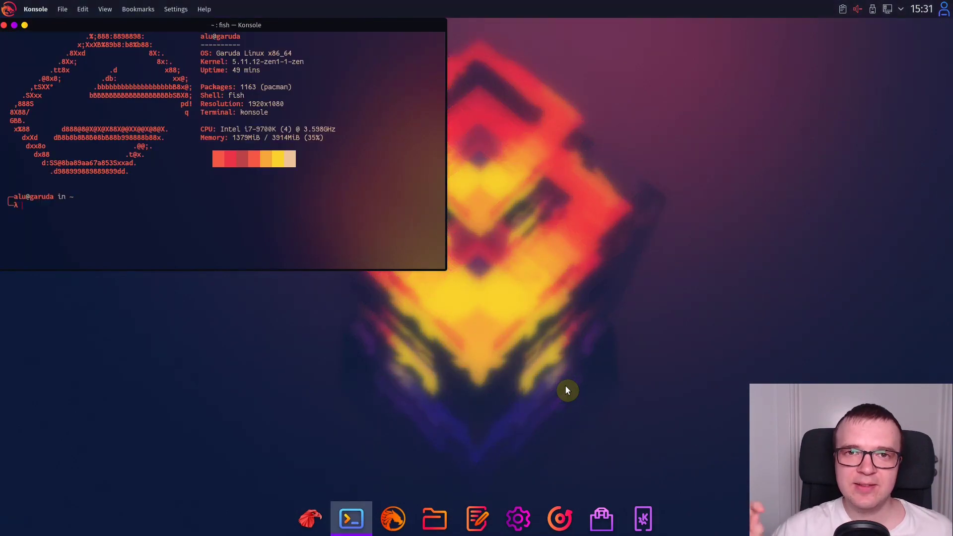
{"action": "type", "text": "sudo s"}
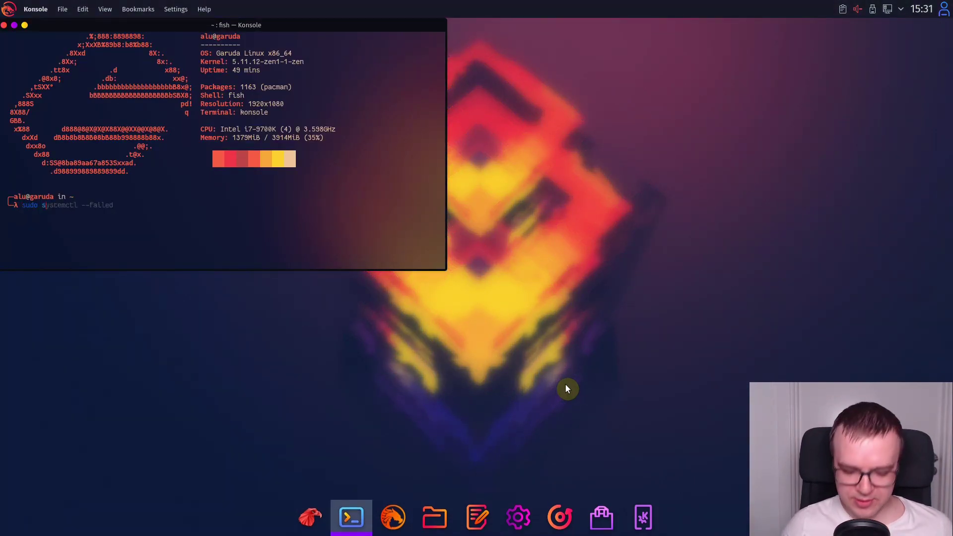
{"action": "key", "text": "Right"}
{"action": "key", "text": "Return"}
{"action": "type", "text": "****"}
{"action": "key", "text": "Return"}
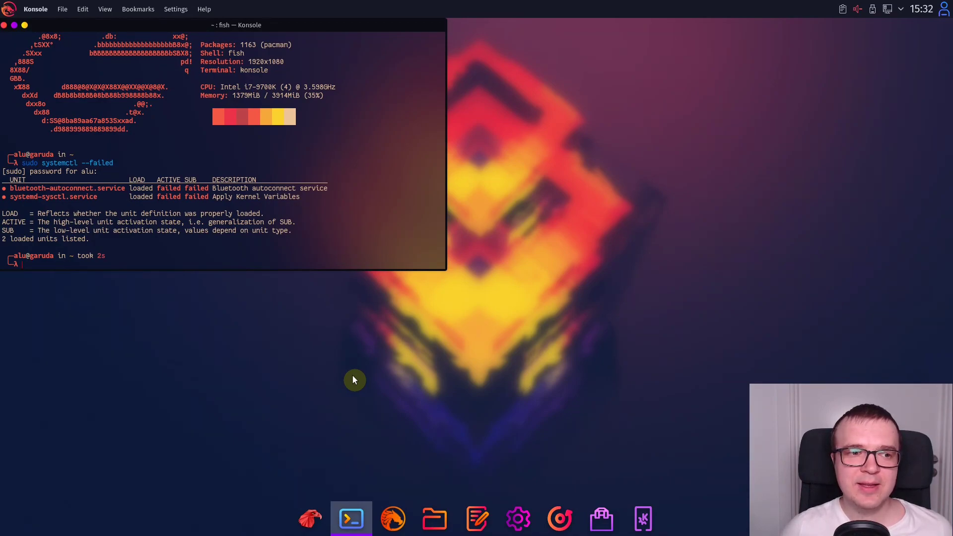
Step: Run sudo journalctl -p 3 -xb to show this boot's error-level log entries
{"action": "type", "text": "sudo journalctl -p 3 -xb"}
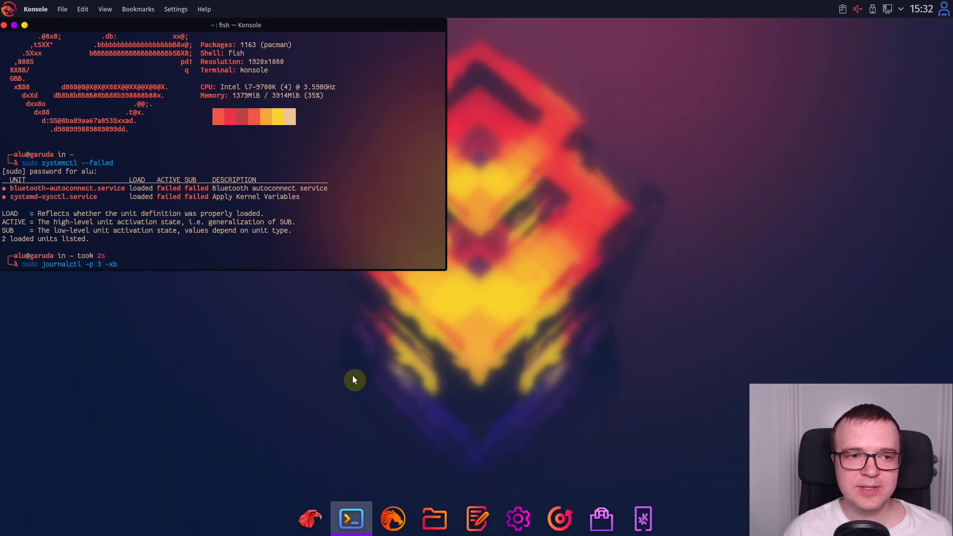
{"action": "key", "text": "Return"}
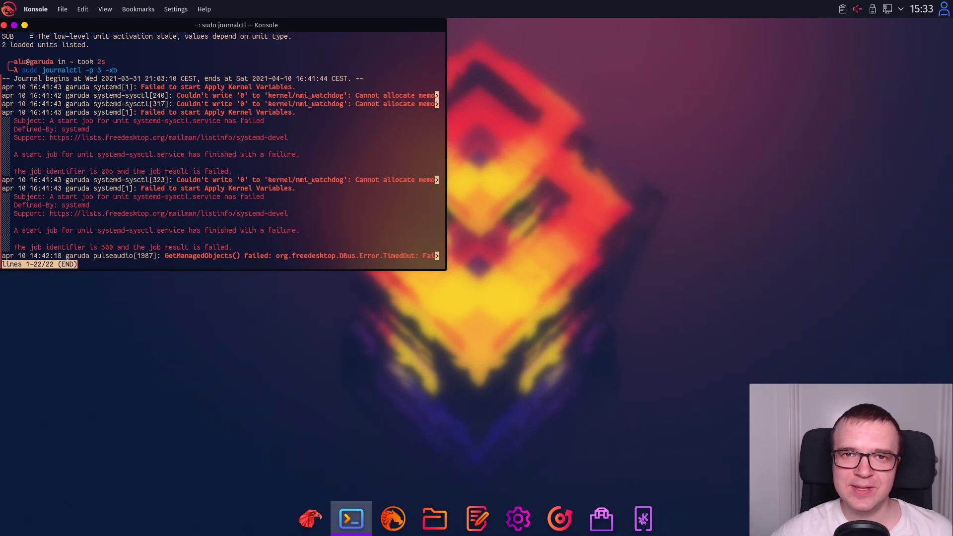
Step: Close the Konsole window showing the journal error log
{"action": "key", "text": "alt+F4"}
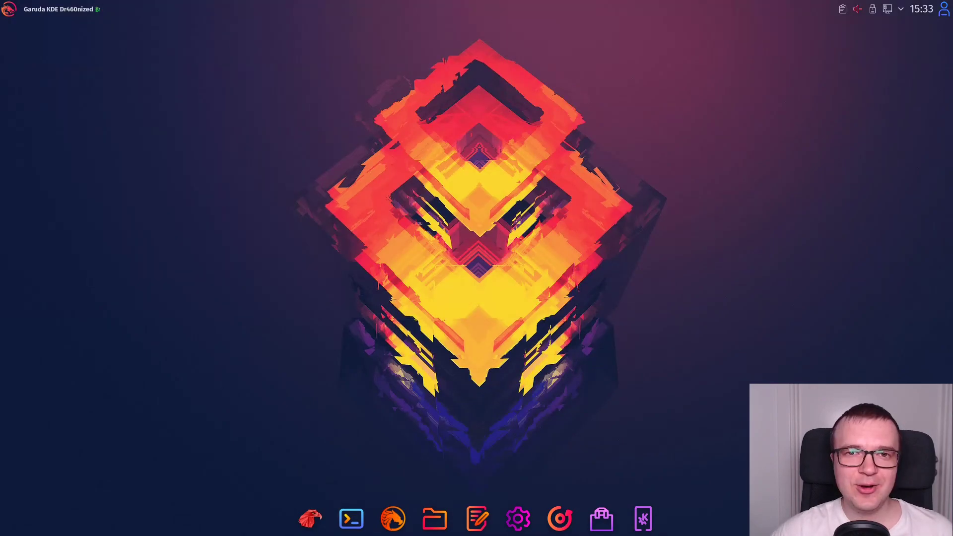